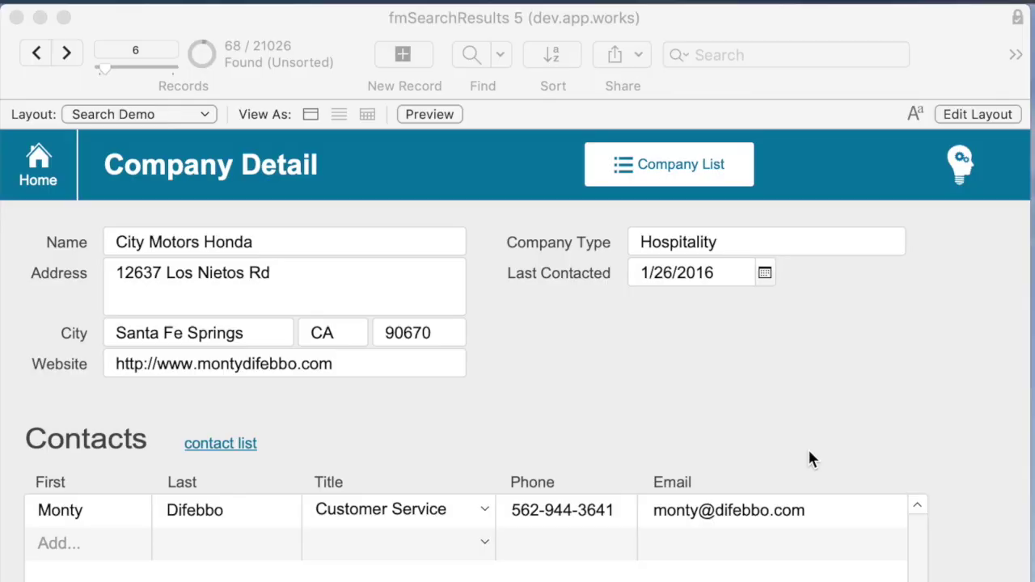
- Hide and restore the toolbar, then switch the Company Detail layout into Layout mode
{"action": "left_click", "coordinate": [809, 451]}
{"action": "left_click", "coordinate": [757, 54]}
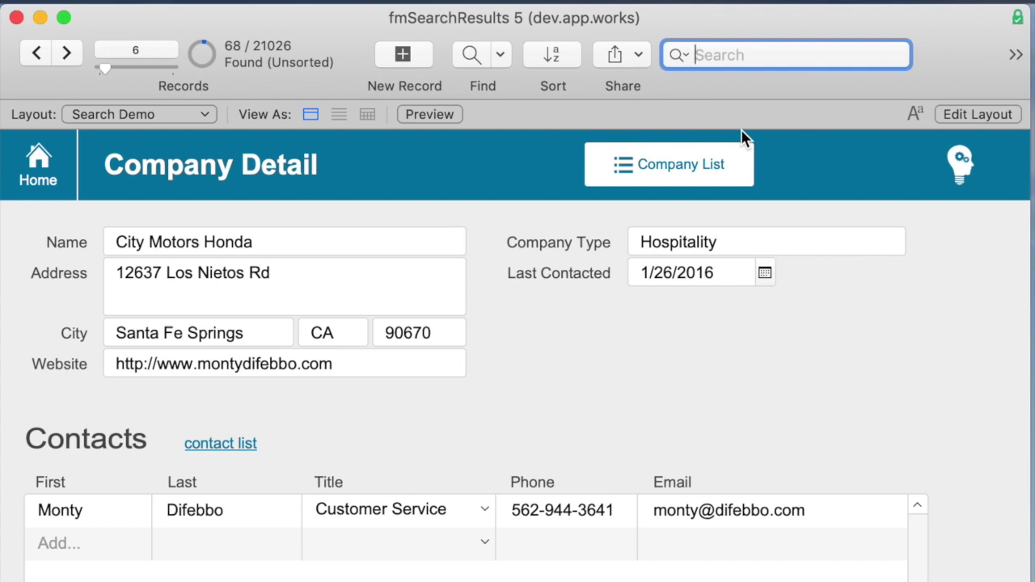
{"action": "left_click", "coordinate": [684, 513]}
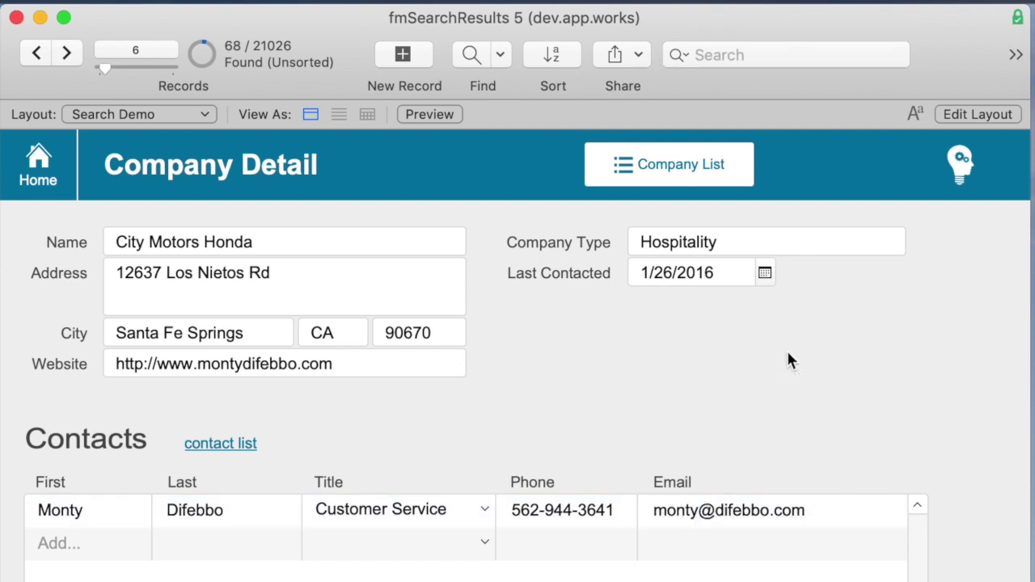
{"action": "left_click", "coordinate": [757, 54]}
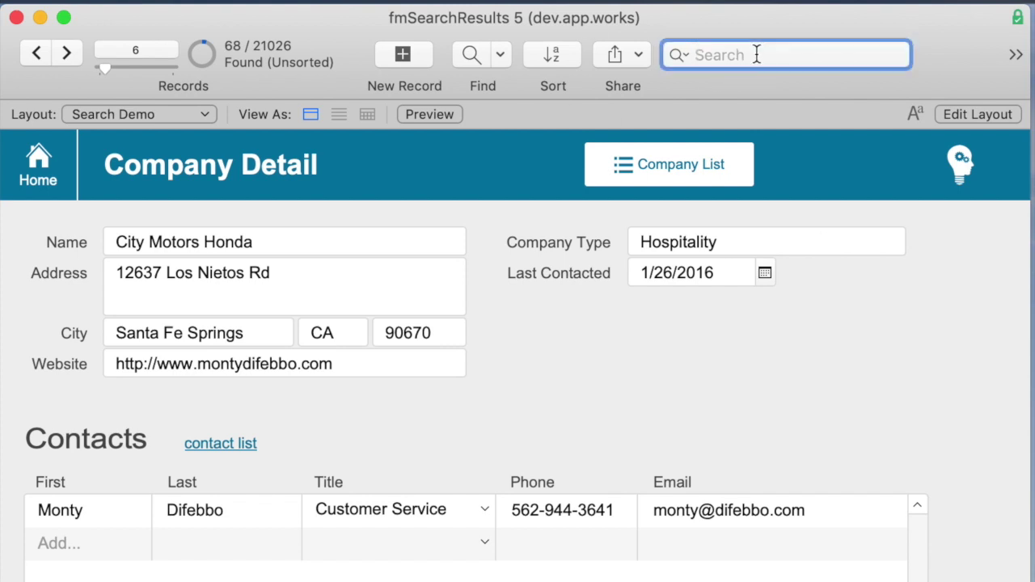
{"action": "key", "text": "super+alt+s"}
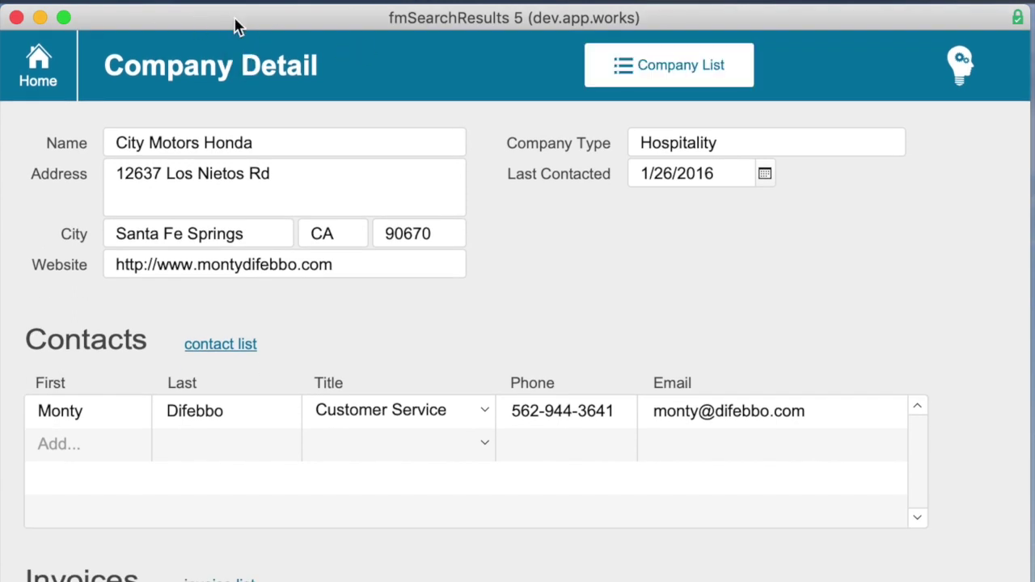
{"action": "key", "text": "super+alt+s"}
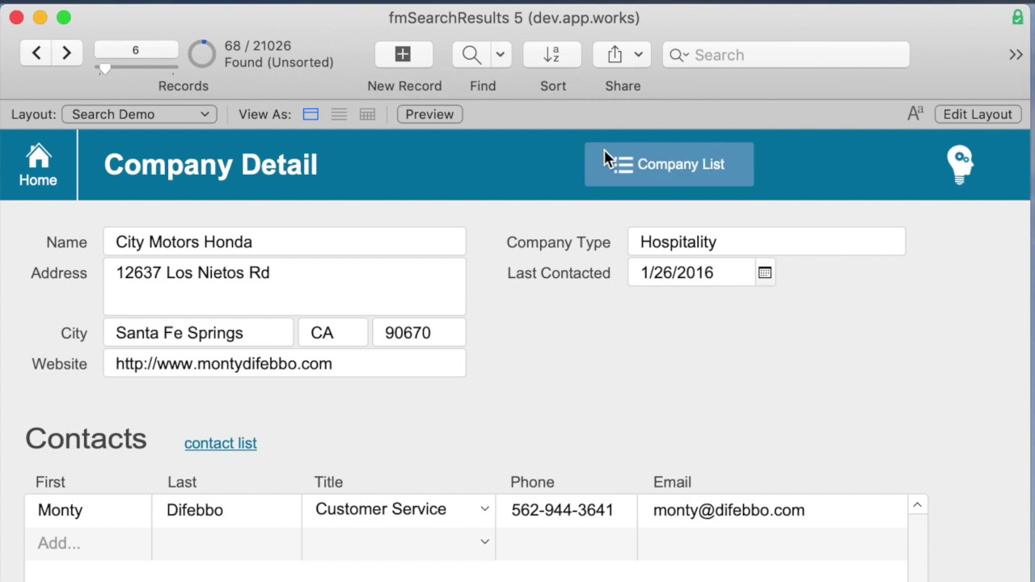
{"action": "key", "text": "super+l"}
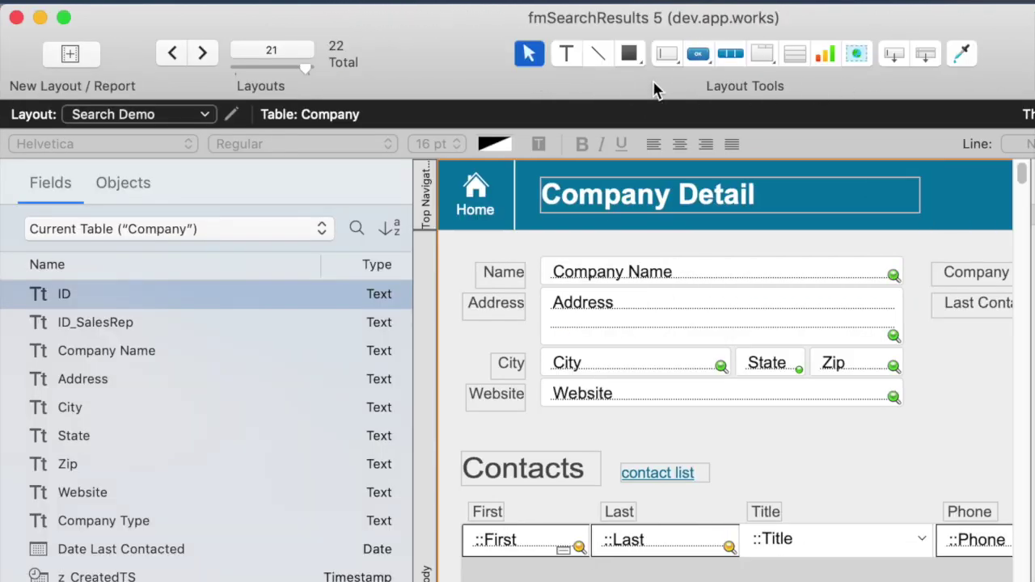
- Open and dismiss the Customize Toolbar sheet, then return to Browse mode at record 6 of 68
{"action": "right_click", "coordinate": [405, 51]}
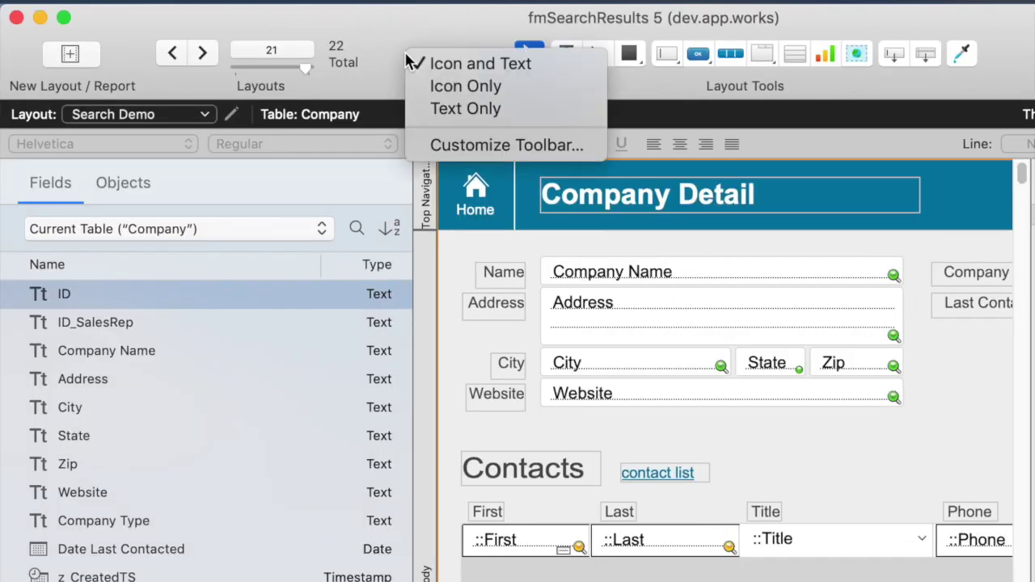
{"action": "left_click", "coordinate": [518, 145]}
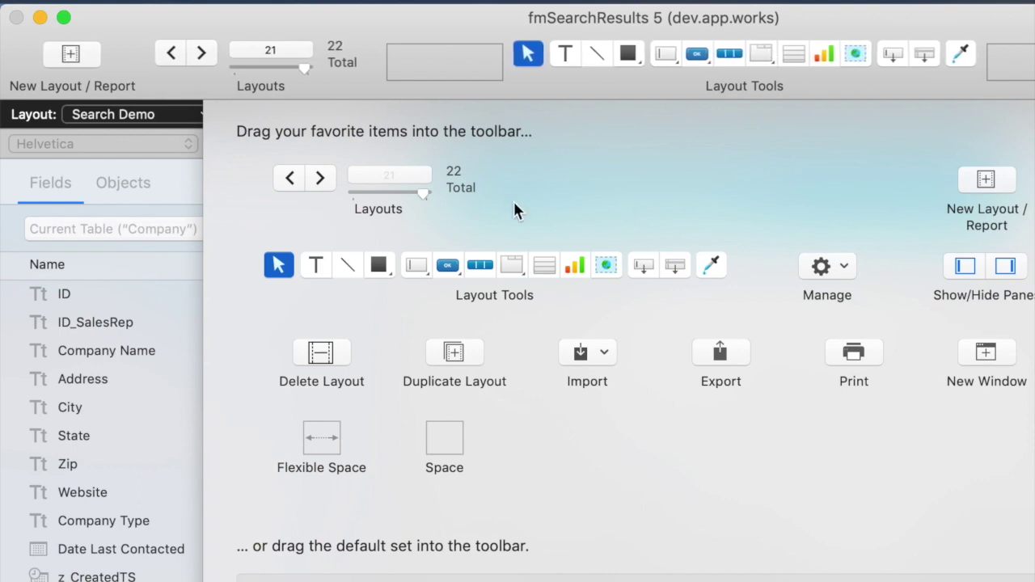
{"action": "scroll", "coordinate": [862, 569], "scroll_direction": "down", "scroll_amount": 1}
{"action": "key", "text": "Return"}
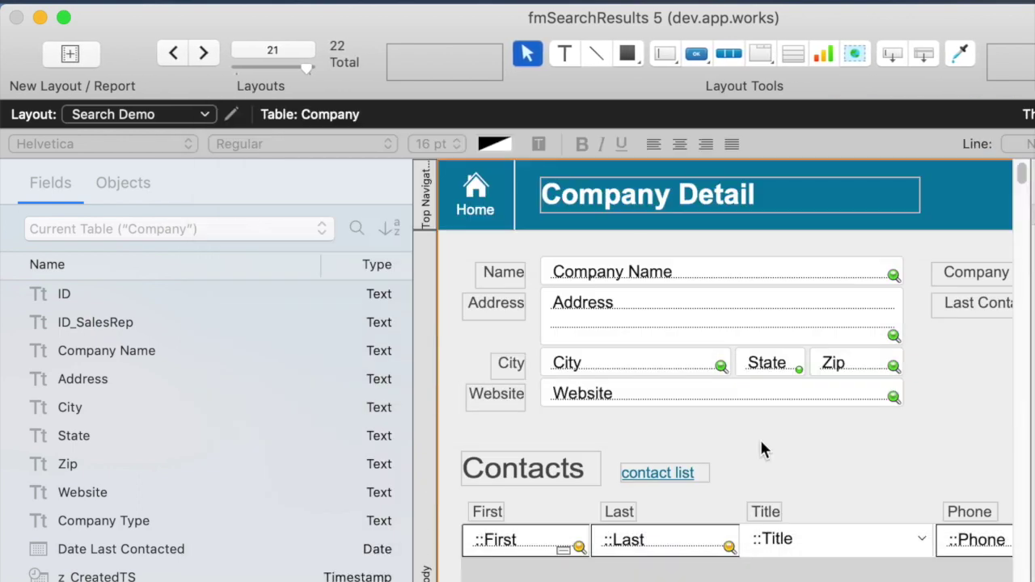
{"action": "key", "text": "super+b"}
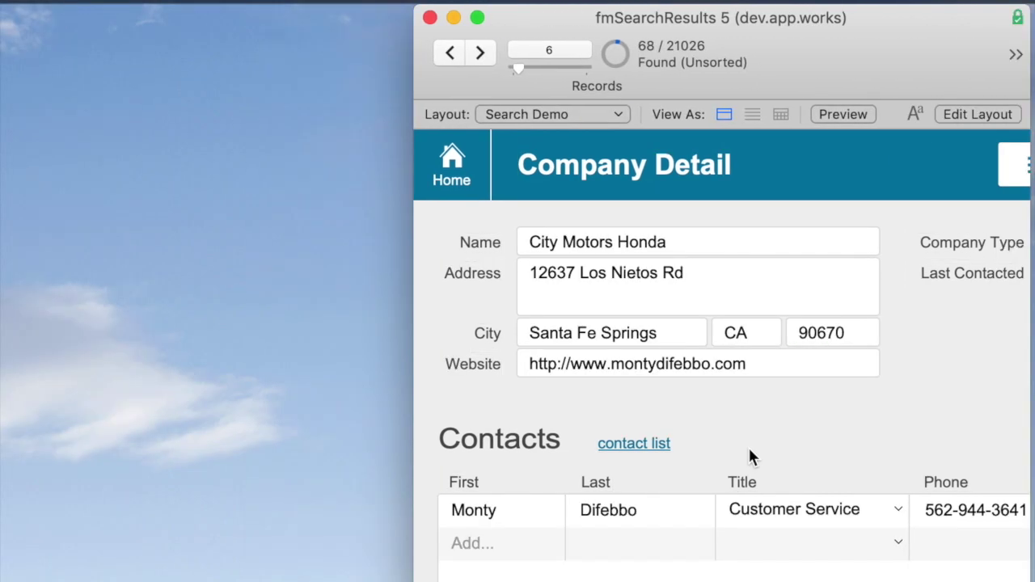
- Move the window left and quick-find honda, stepping through its found records
{"action": "left_click_drag", "start_coordinate": [623, 17], "coordinate": [248, 15]}
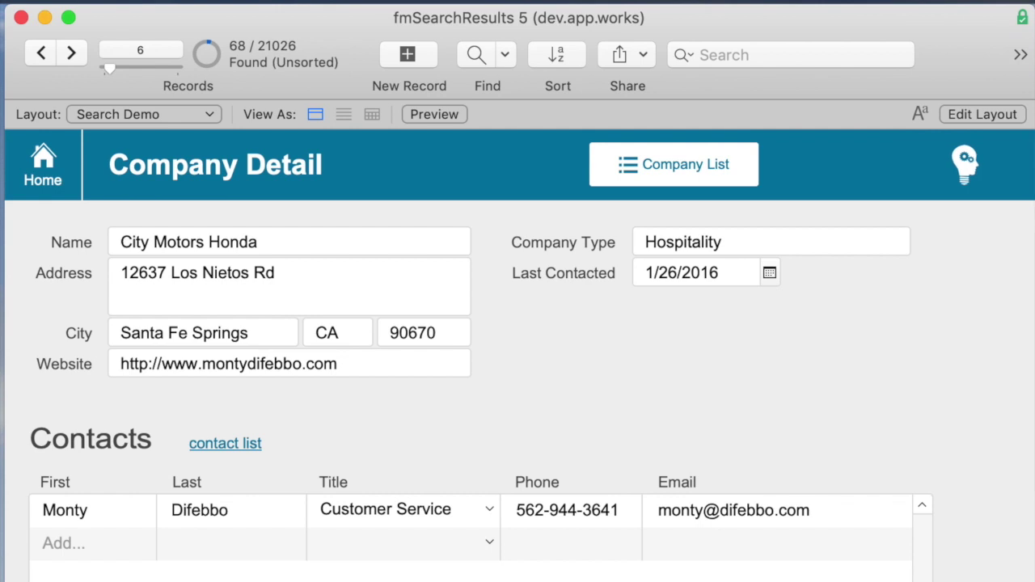
{"action": "left_click", "coordinate": [841, 57]}
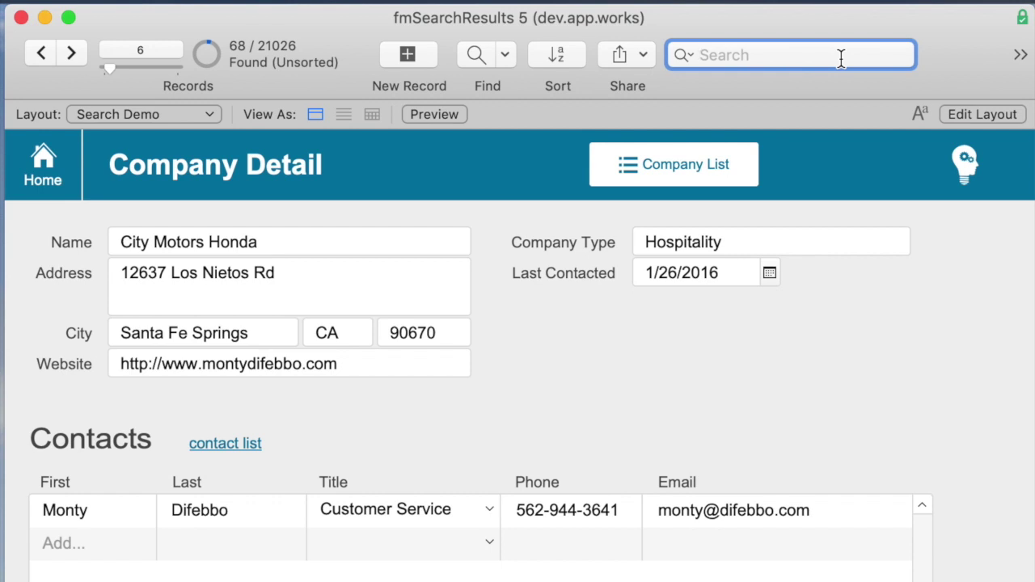
{"action": "type", "text": "honda"}
{"action": "key", "text": "Return"}
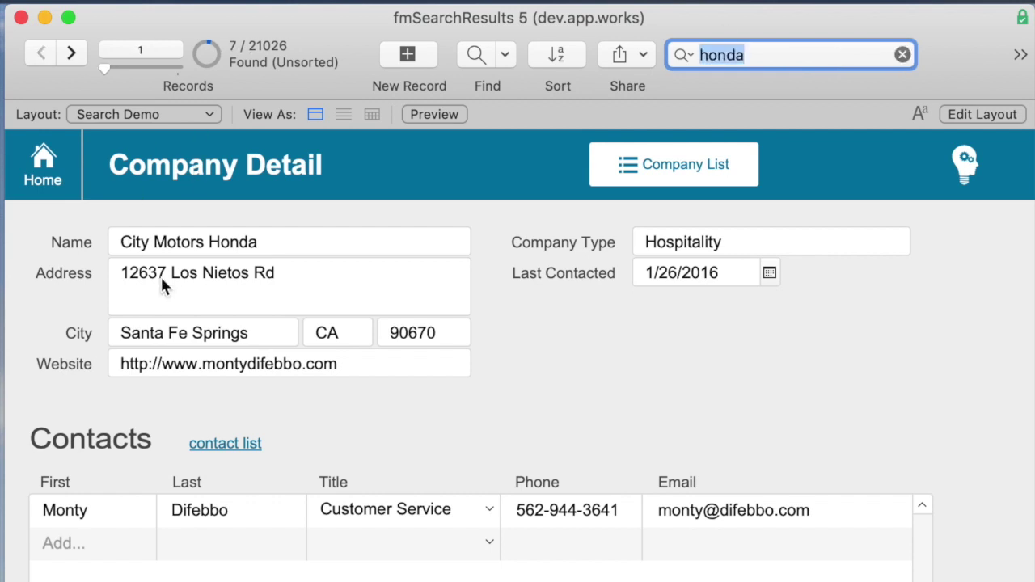
{"action": "key", "text": "ctrl+Down"}
{"action": "key", "text": "ctrl+Down"}
{"action": "key", "text": "ctrl+Down"}
{"action": "key", "text": "ctrl+Down"}
{"action": "key", "text": "ctrl+Down"}
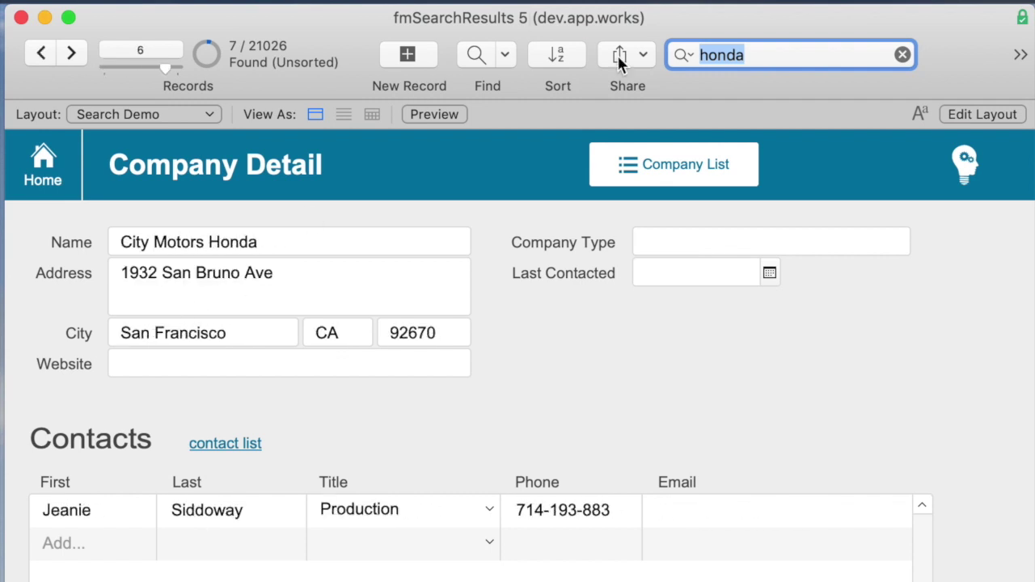
- Quick-find portland, 2018 and appworks, then portland again for 267 records
{"action": "type", "text": "portland"}
{"action": "key", "text": "Return"}
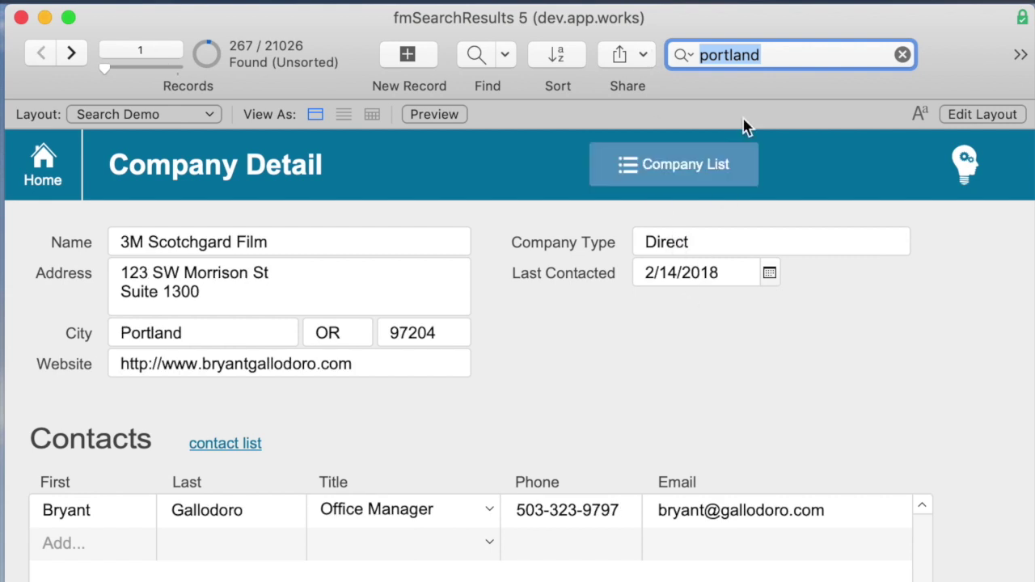
{"action": "type", "text": "2018"}
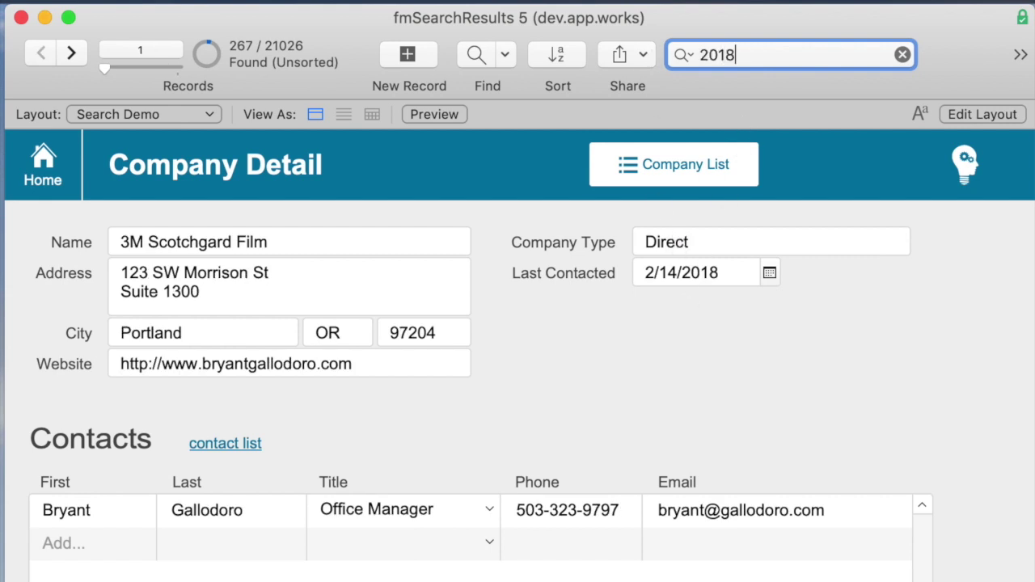
{"action": "key", "text": "Return"}
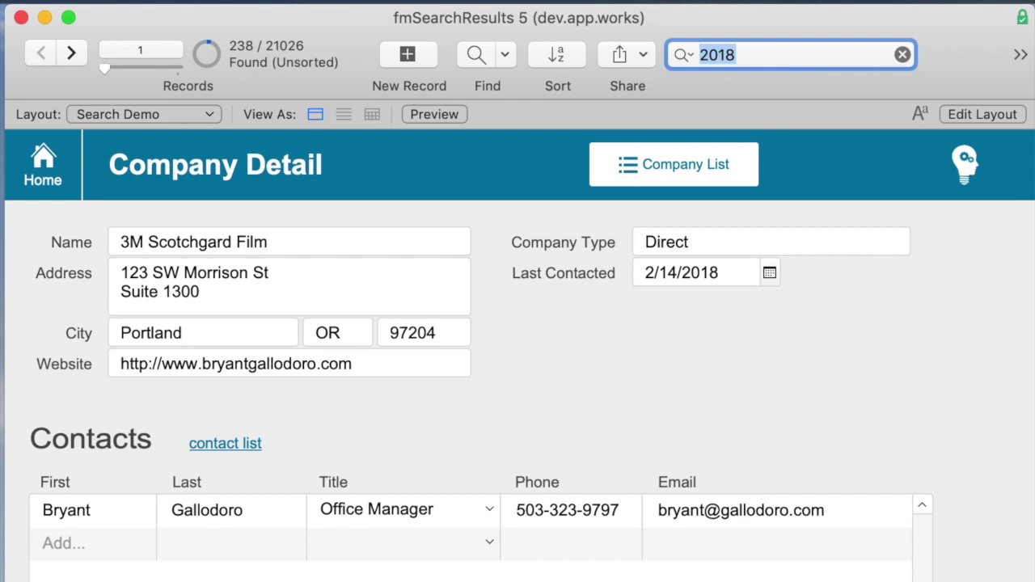
{"action": "type", "text": "appworks"}
{"action": "key", "text": "Return"}
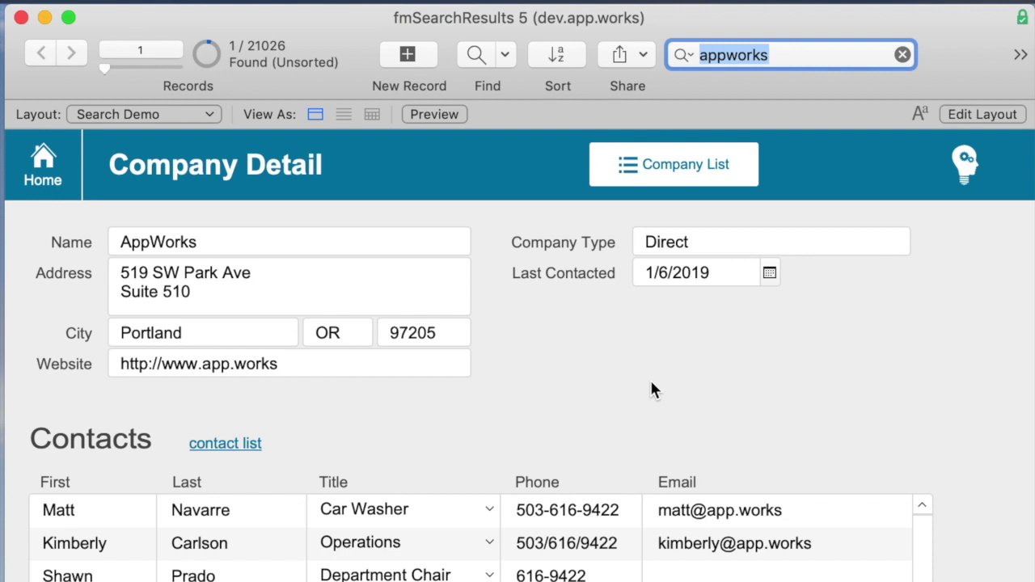
{"action": "type", "text": "portland"}
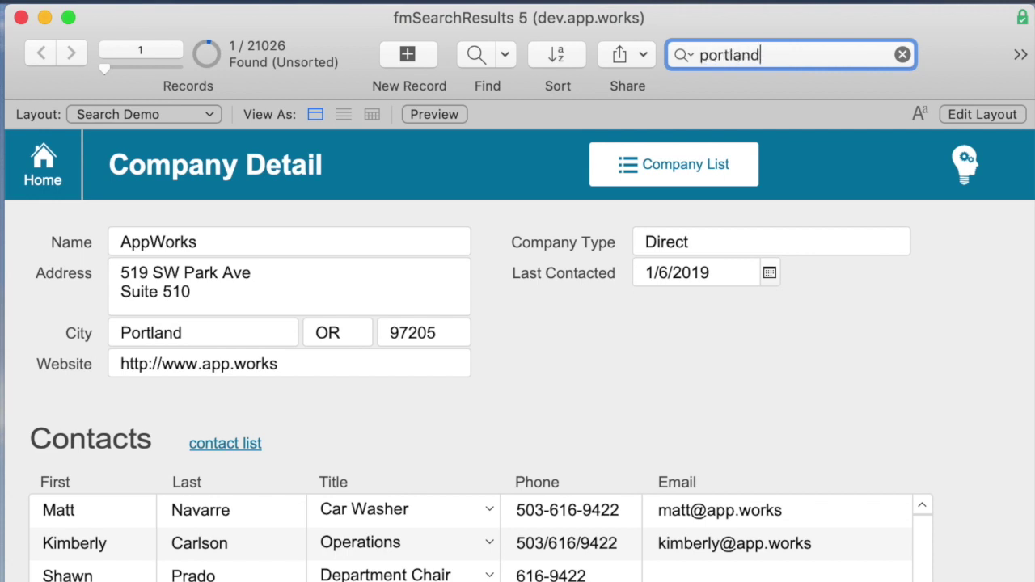
{"action": "key", "text": "Return"}
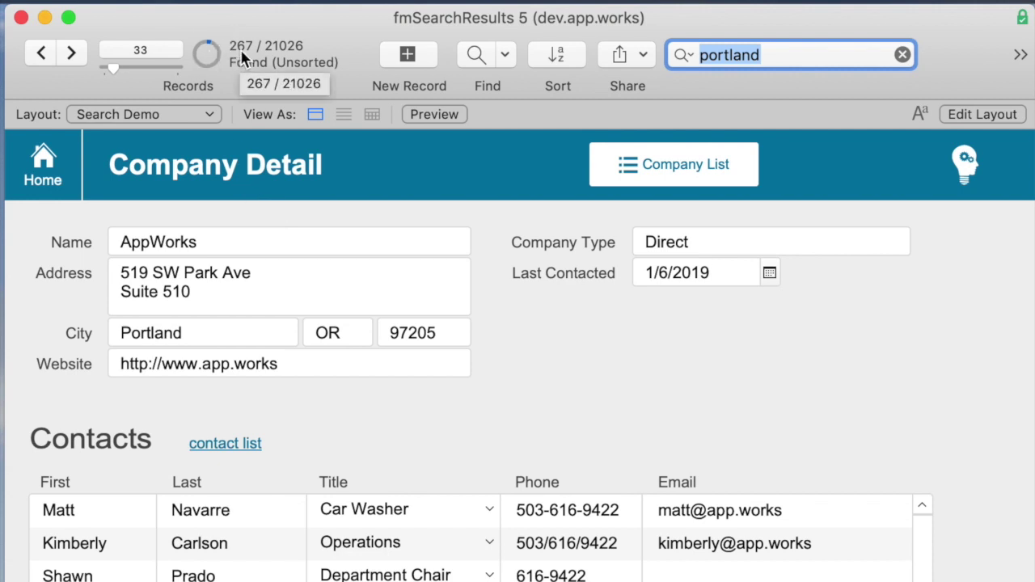
- Switch to the Company List layout and quick-find me, then academy, leaving 8 records
{"action": "left_click", "coordinate": [643, 162]}
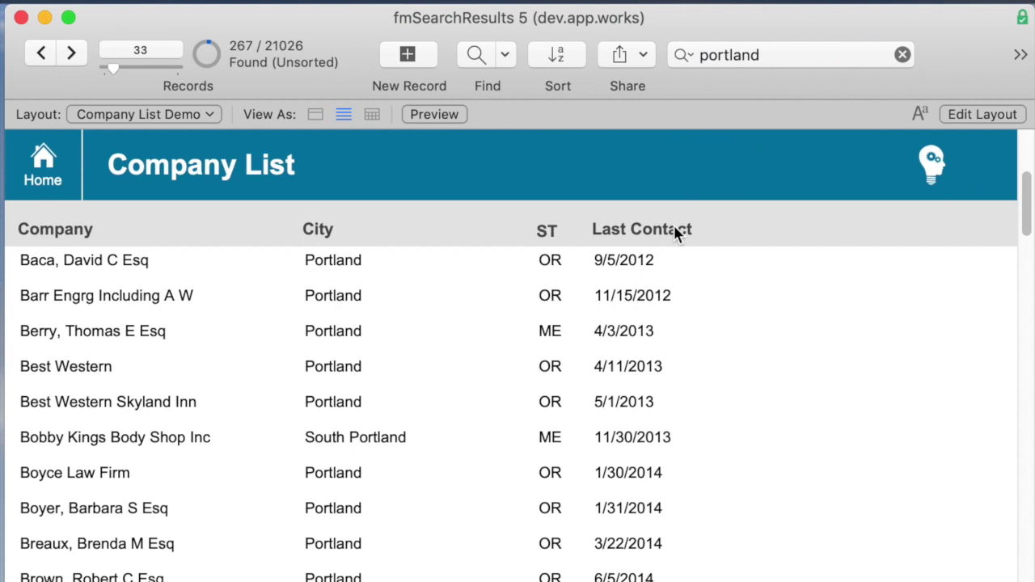
{"action": "left_click", "coordinate": [779, 55]}
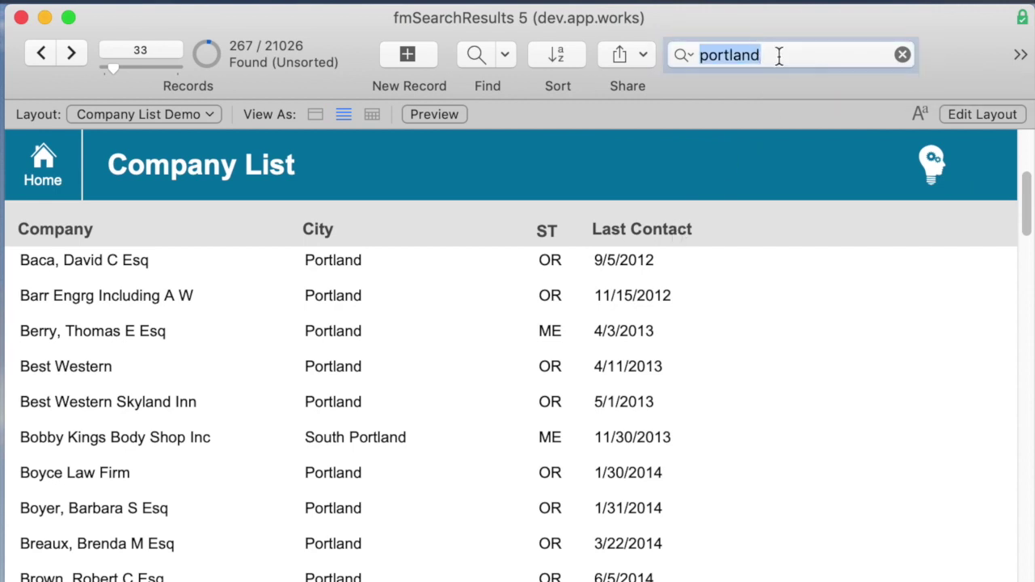
{"action": "type", "text": "me"}
{"action": "key", "text": "Return"}
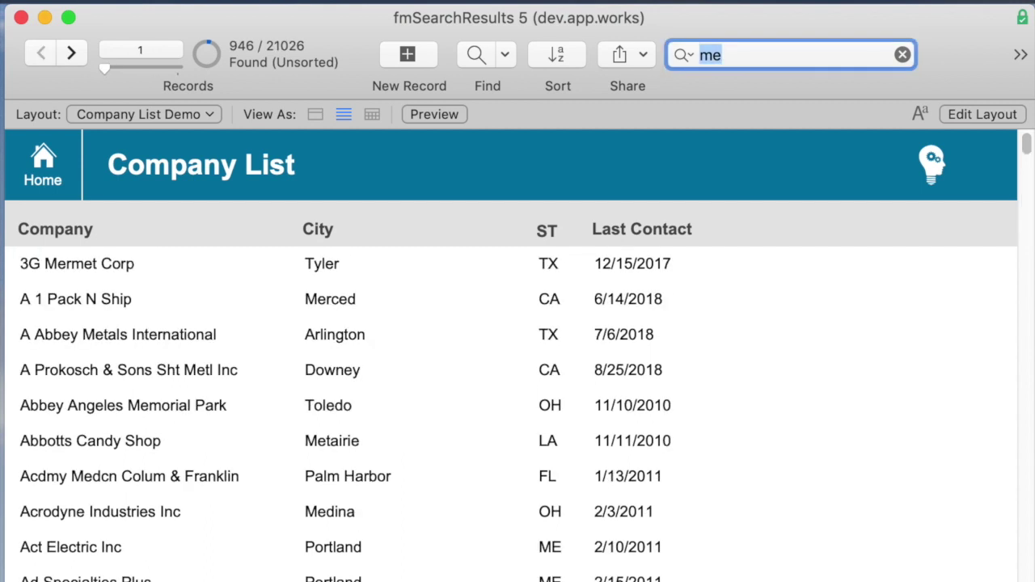
{"action": "type", "text": "academy"}
{"action": "key", "text": "Return"}
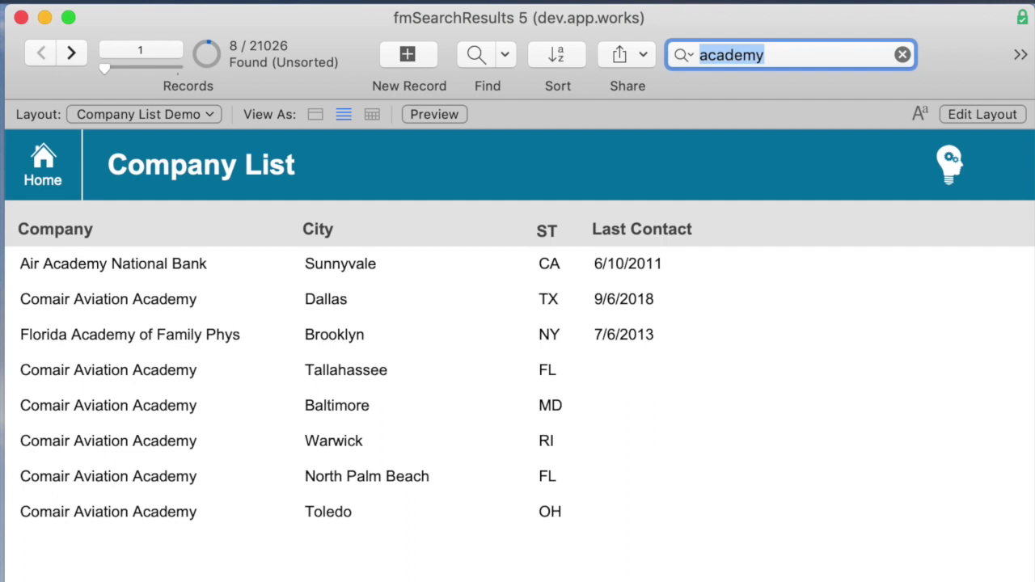
- In Layout mode, inspect the State field and copy it beside Last Contact
{"action": "key", "text": "super+l"}
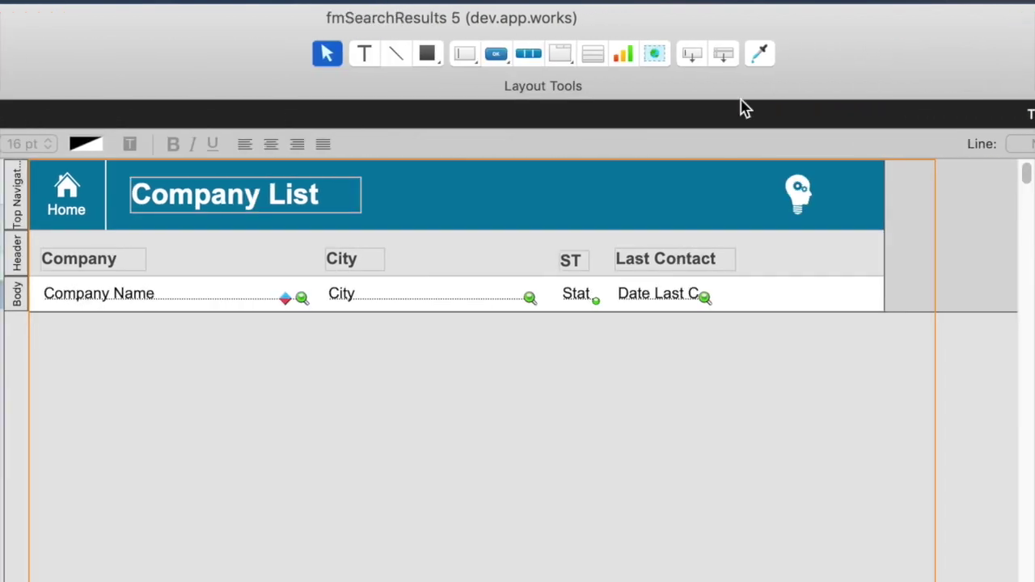
{"action": "left_click", "coordinate": [425, 302]}
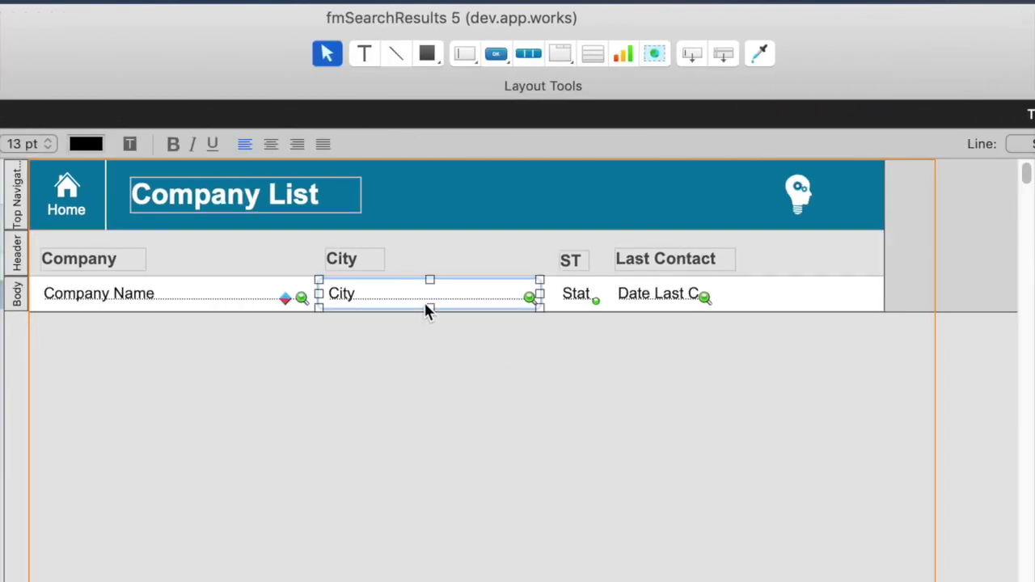
{"action": "left_click", "coordinate": [571, 301]}
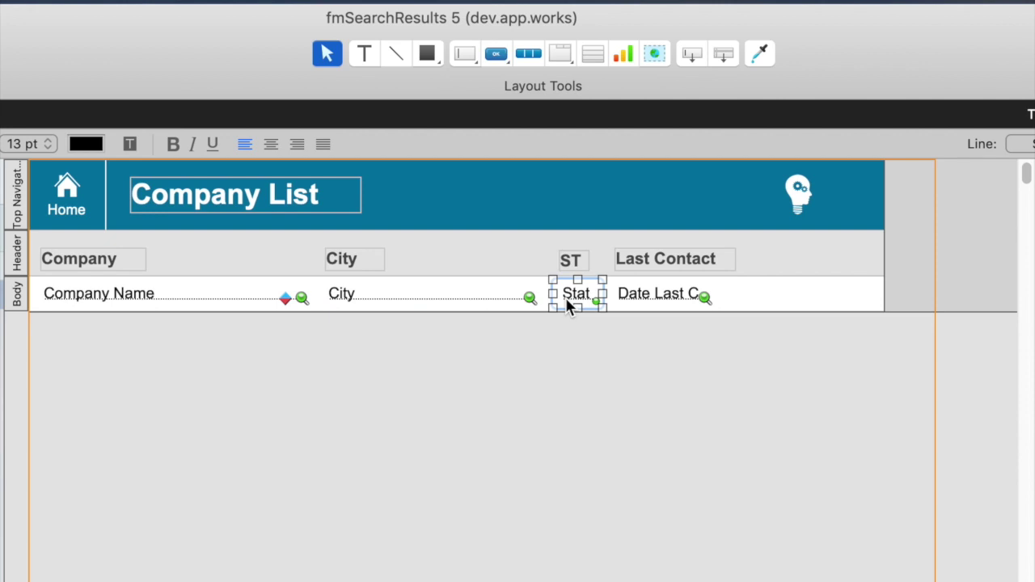
{"action": "left_click", "coordinate": [895, 32]}
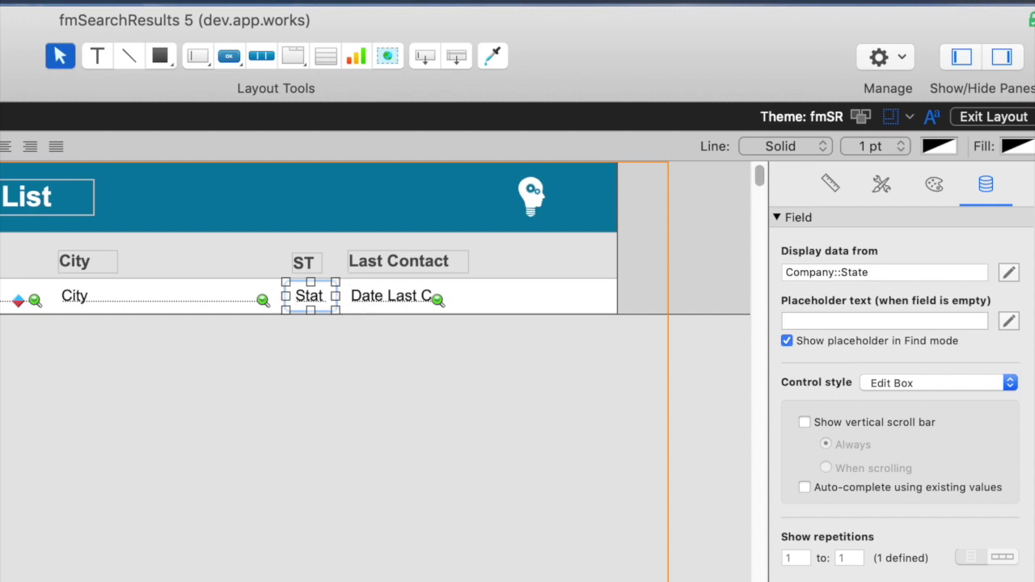
{"action": "left_click", "coordinate": [365, 347]}
{"action": "left_click_drag", "start_coordinate": [303, 288], "coordinate": [474, 298]}
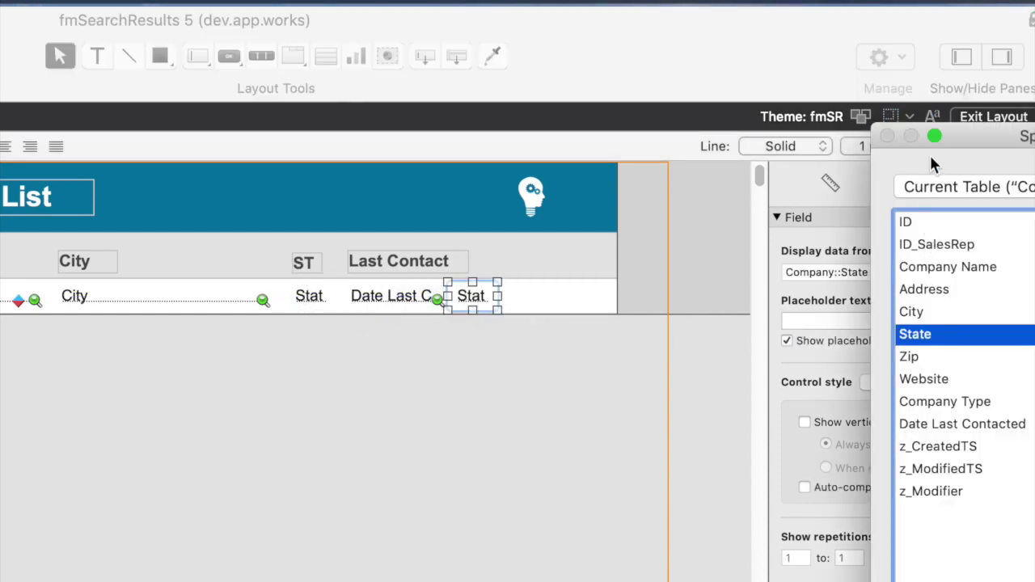
- Point the copied field to Company_Invoice::ID and widen it
{"action": "left_click_drag", "start_coordinate": [959, 142], "coordinate": [792, 132]}
{"action": "left_click", "coordinate": [836, 178]}
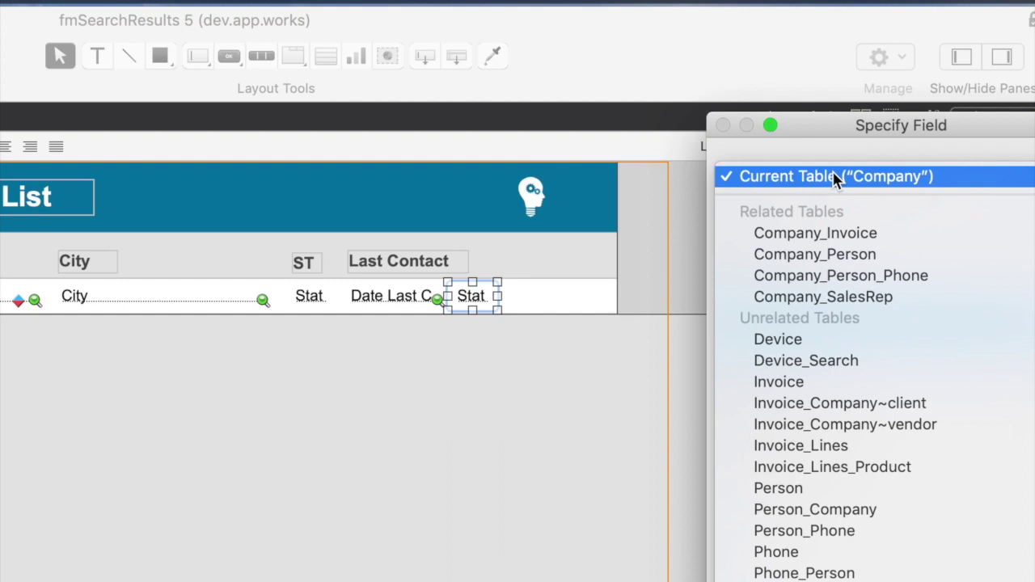
{"action": "left_click", "coordinate": [837, 233]}
{"action": "left_click", "coordinate": [758, 212]}
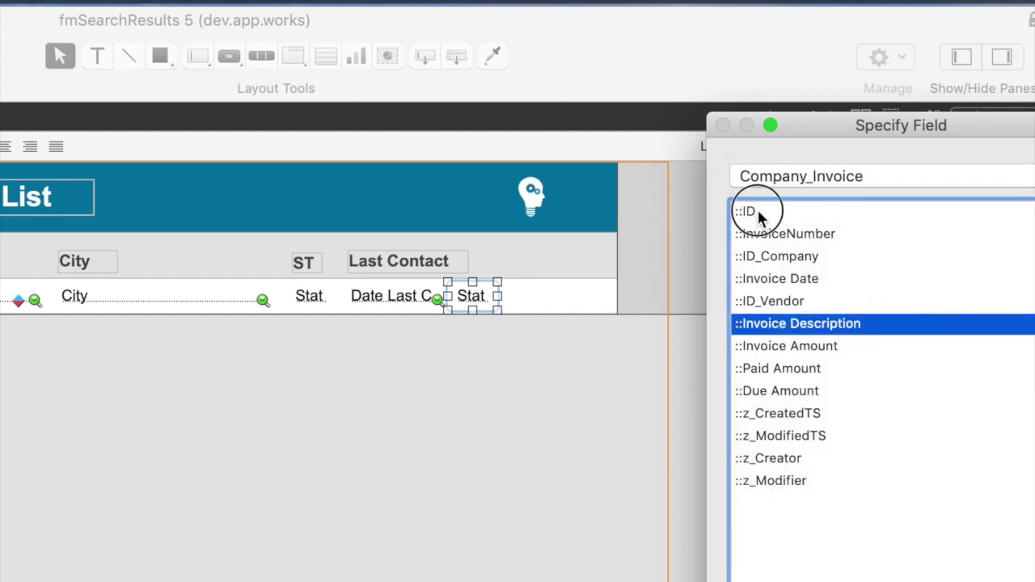
{"action": "left_click", "coordinate": [758, 212]}
{"action": "left_click_drag", "start_coordinate": [497, 296], "coordinate": [554, 296]}
- Delete the copied ::ID field and return to Browse mode
{"action": "left_click", "coordinate": [531, 393]}
{"action": "left_click", "coordinate": [485, 309]}
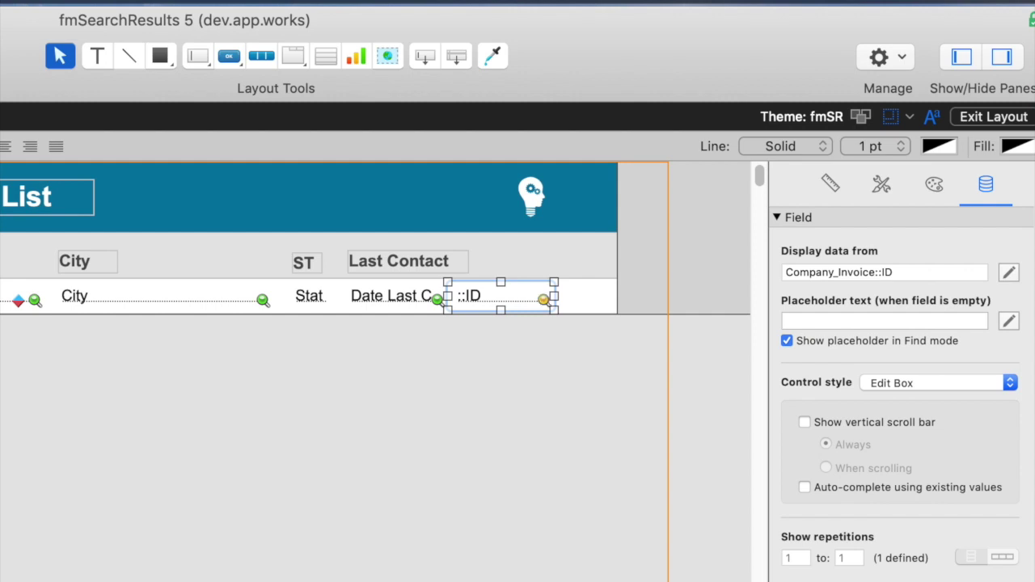
{"action": "left_click", "coordinate": [569, 363]}
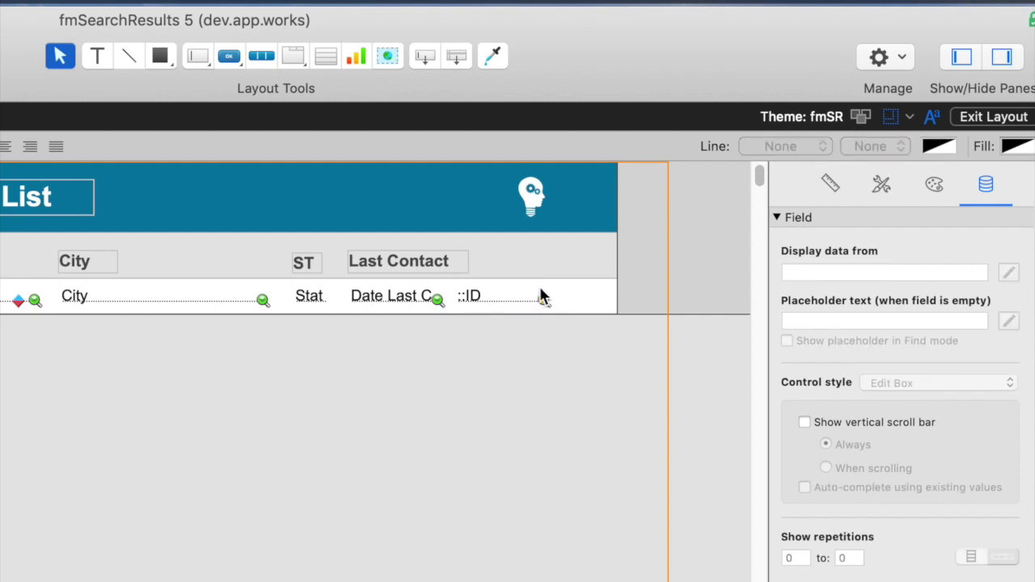
{"action": "left_click", "coordinate": [537, 300]}
{"action": "left_click", "coordinate": [552, 379]}
{"action": "left_click", "coordinate": [515, 305]}
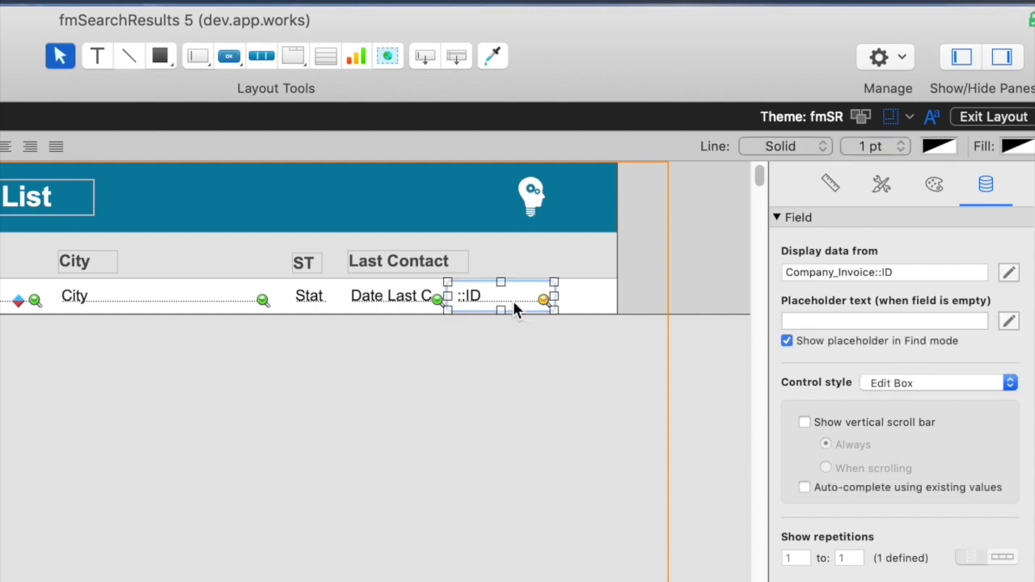
{"action": "key", "text": "BackSpace"}
{"action": "key", "text": "super+b"}
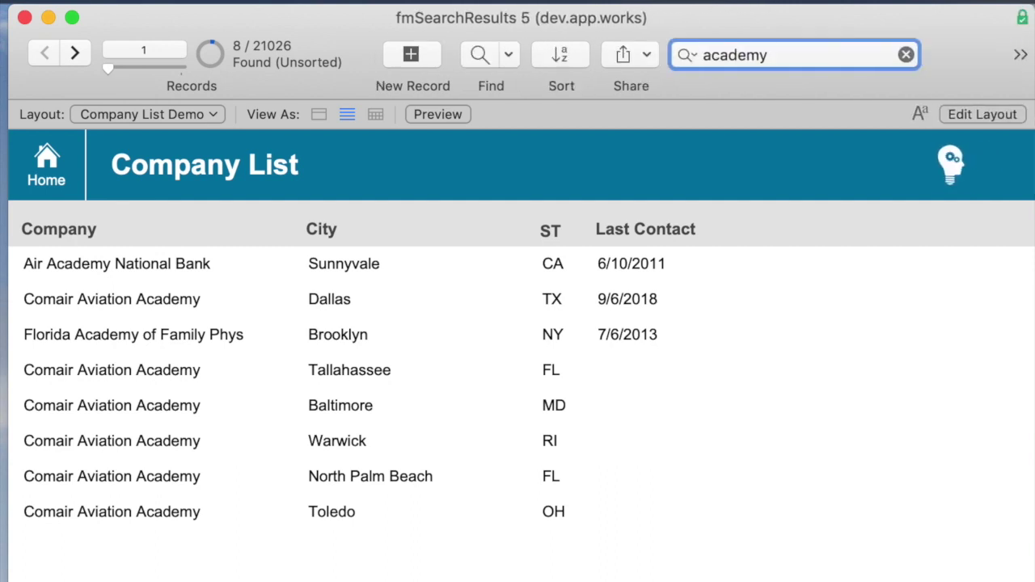
- Clear the academy search and quick-find or, then orlando for 75 Orlando records
{"action": "key", "text": "Escape"}
{"action": "type", "text": "o"}
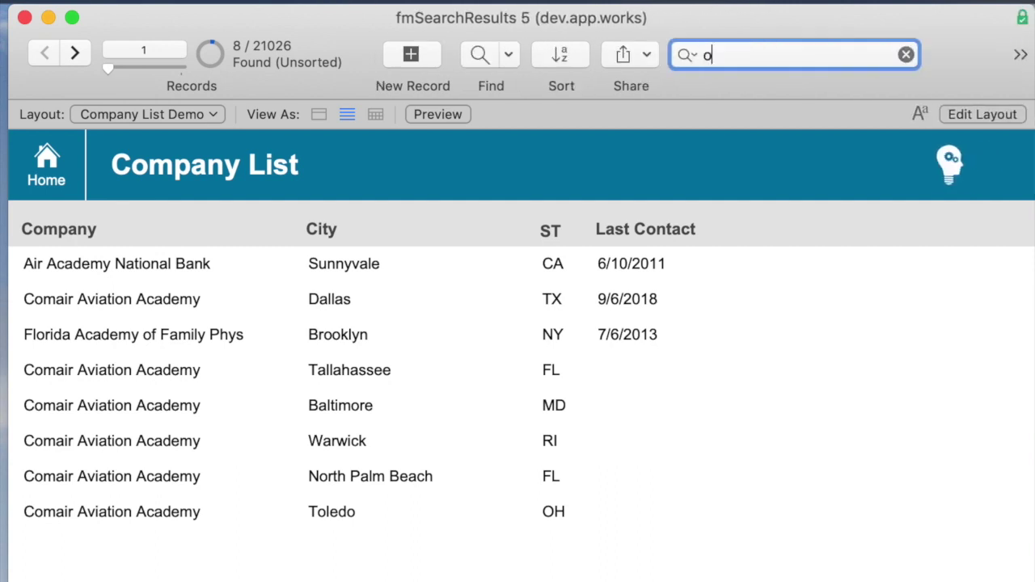
{"action": "type", "text": "r"}
{"action": "key", "text": "Return"}
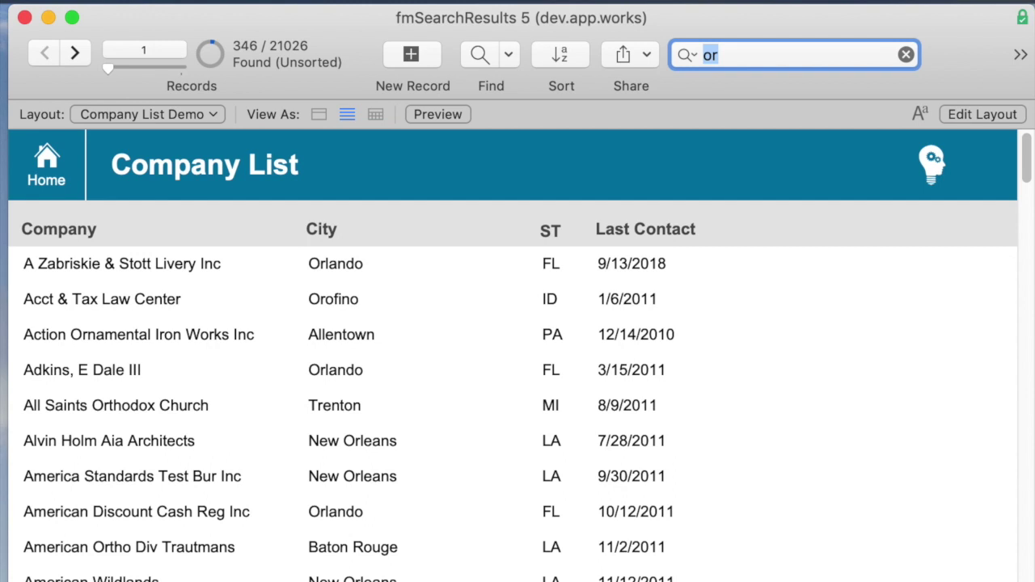
{"action": "type", "text": "orlando"}
{"action": "key", "text": "Return"}
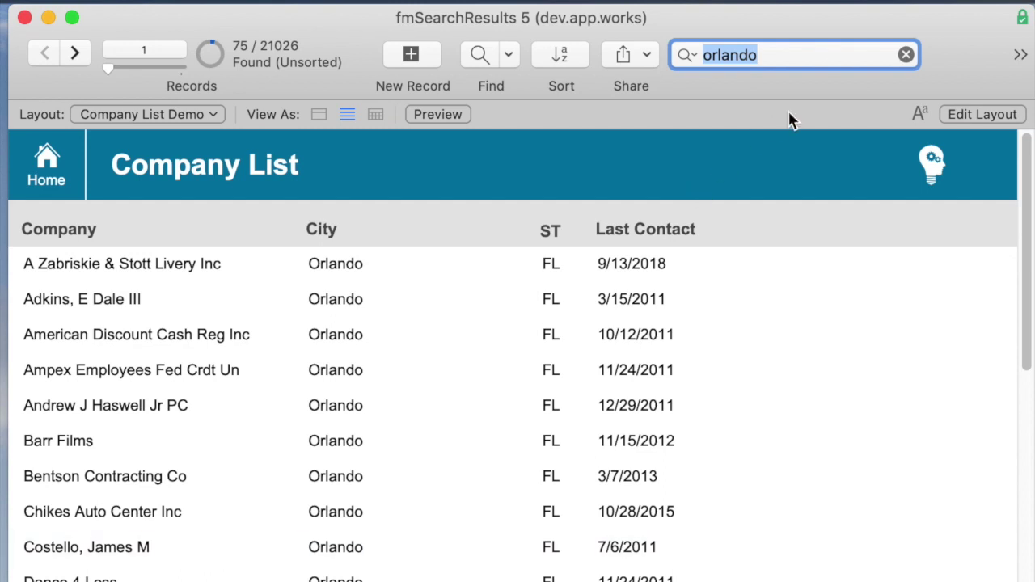
- Append 2014 to the orlando quick find, narrowing results to 4 records
{"action": "left_click", "coordinate": [801, 50]}
{"action": "type", "text": "2014"}
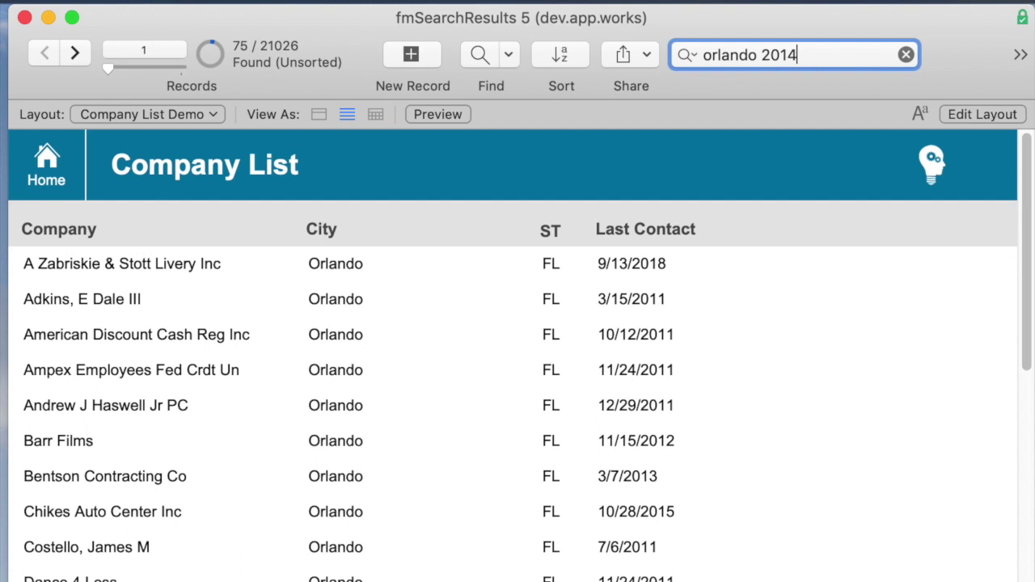
{"action": "key", "text": "Return"}
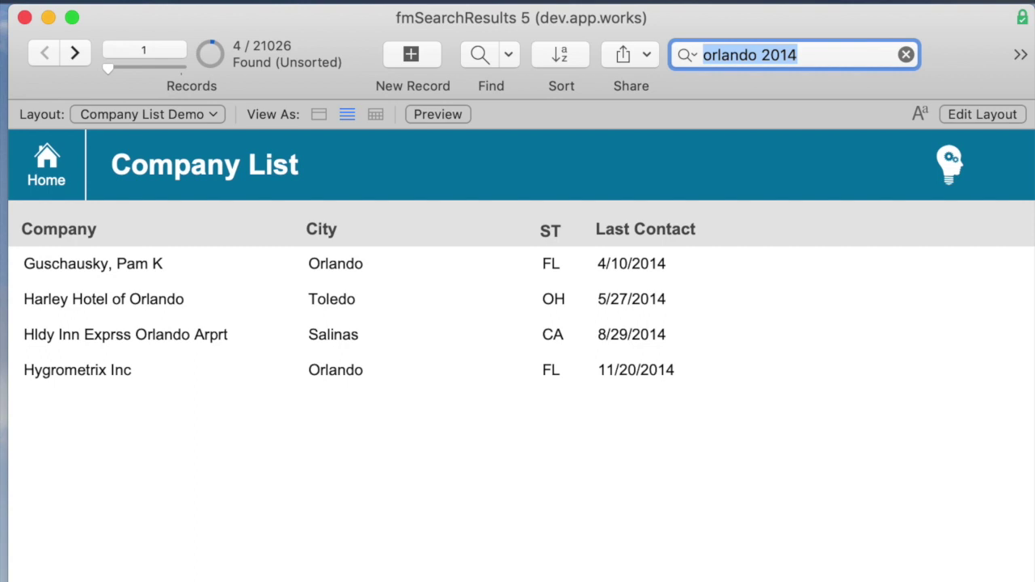
- Start a find request with 2014 (*/*/2014) in the Last Contact field
{"action": "key", "text": "super+f"}
{"action": "left_click", "coordinate": [639, 262]}
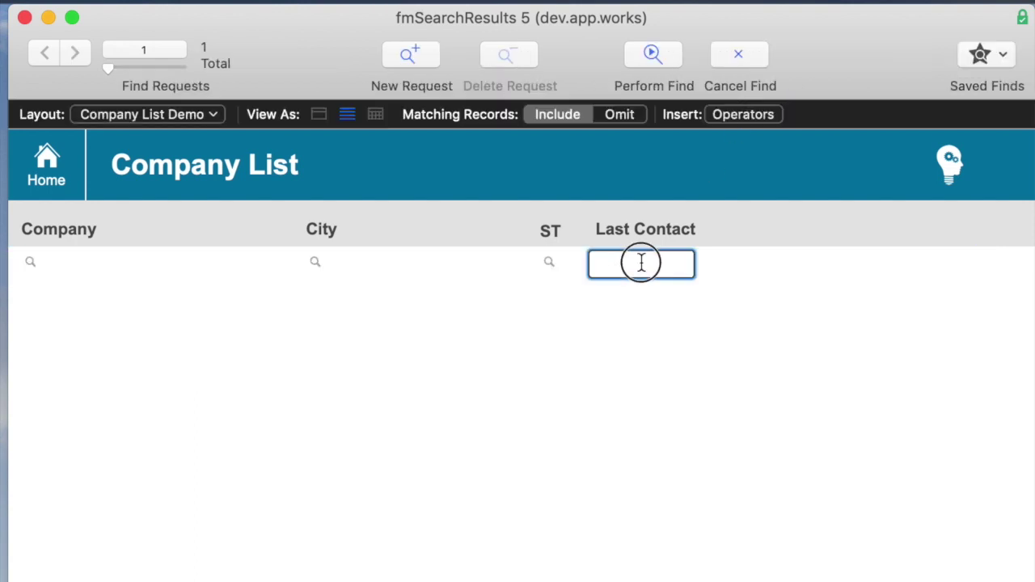
{"action": "type", "text": "2014"}
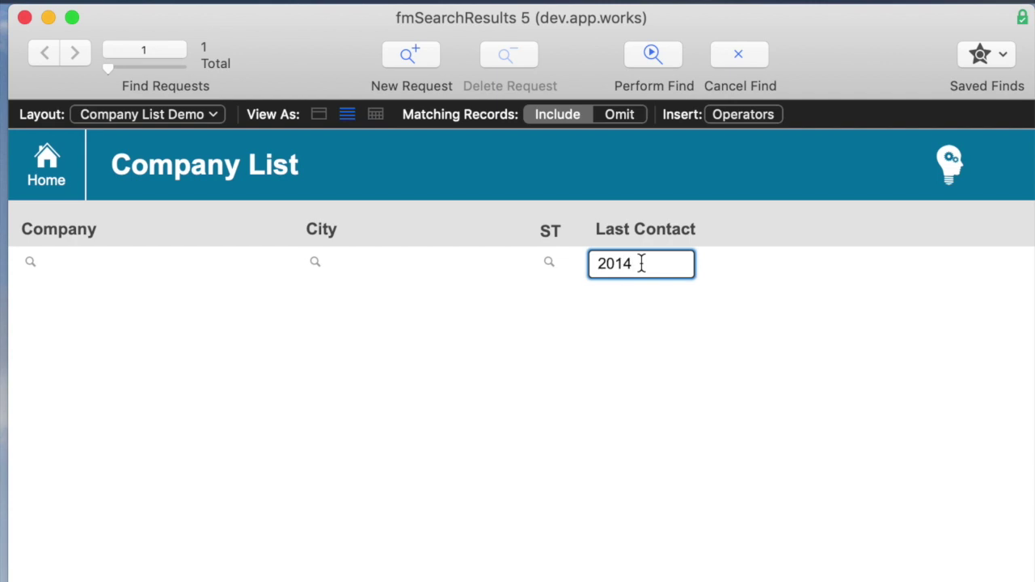
{"action": "left_click", "coordinate": [742, 438]}
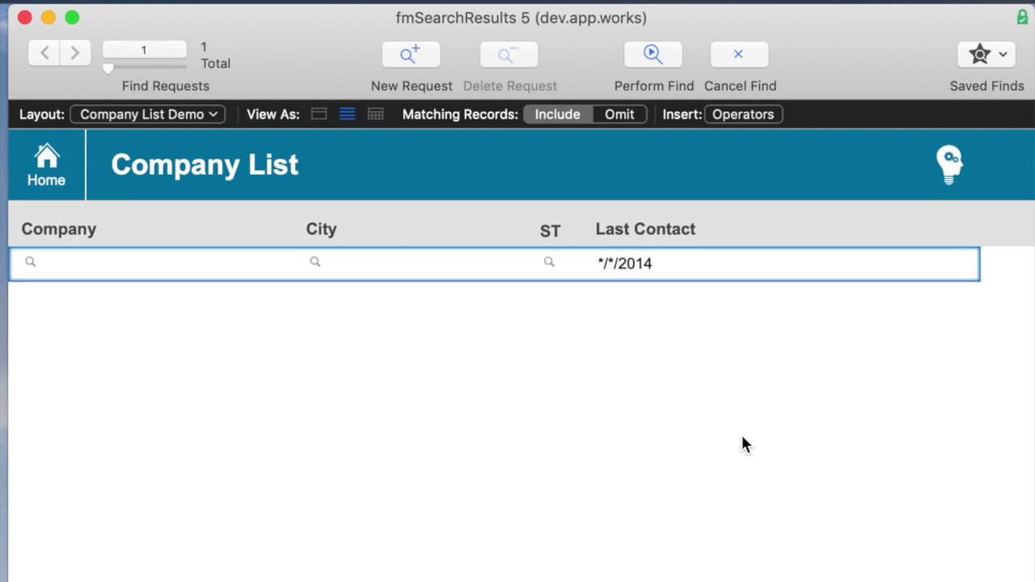
- Perform the Last Contact 2014 find and quick-find 2014, giving 1278 records
{"action": "key", "text": "Return"}
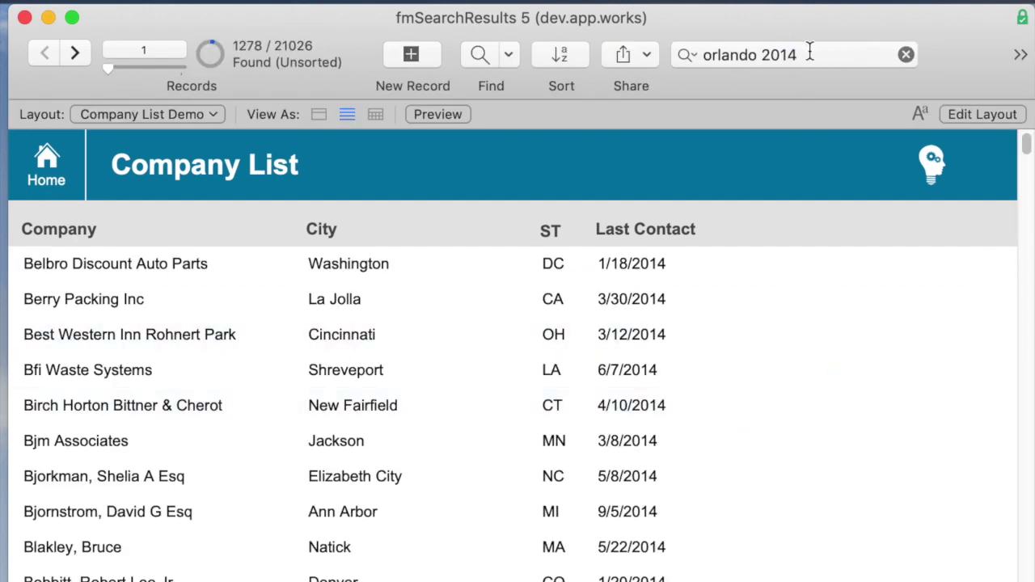
{"action": "left_click", "coordinate": [829, 54]}
{"action": "type", "text": "2014"}
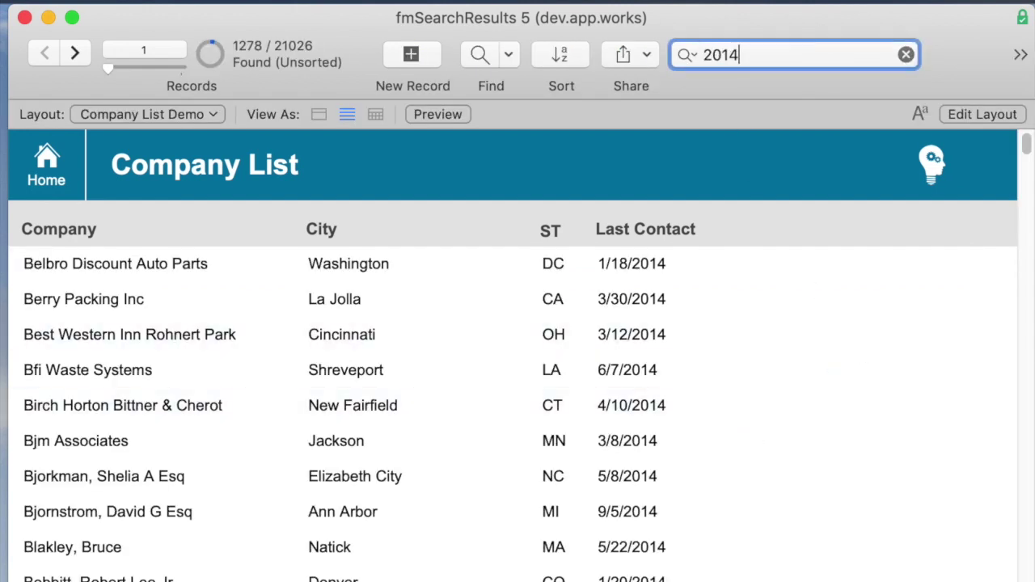
{"action": "key", "text": "super+a"}
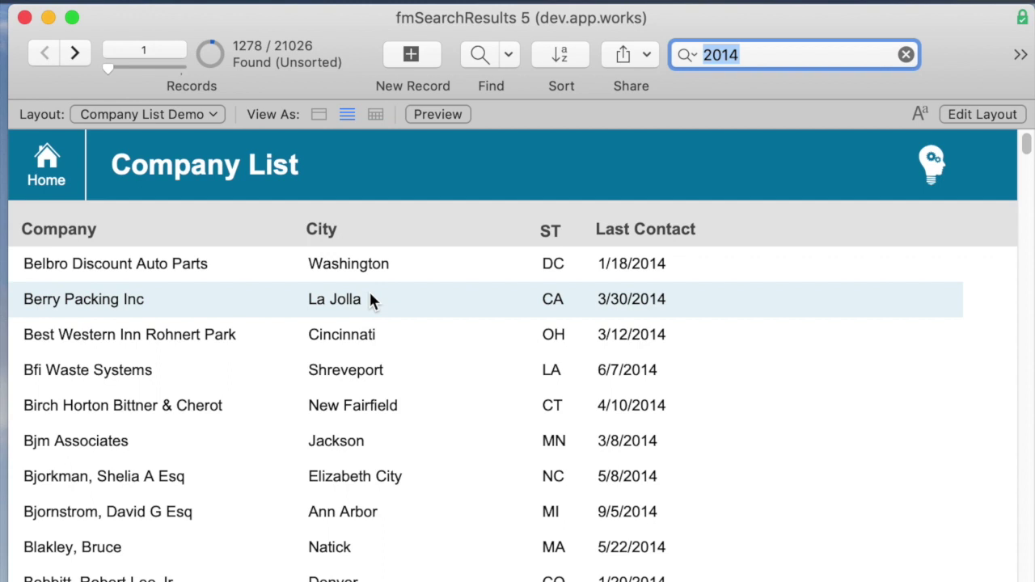
- Quick-find 2014 blake, then trim blake and show the recent searches list
{"action": "key", "text": "Right"}
{"action": "type", "text": "b"}
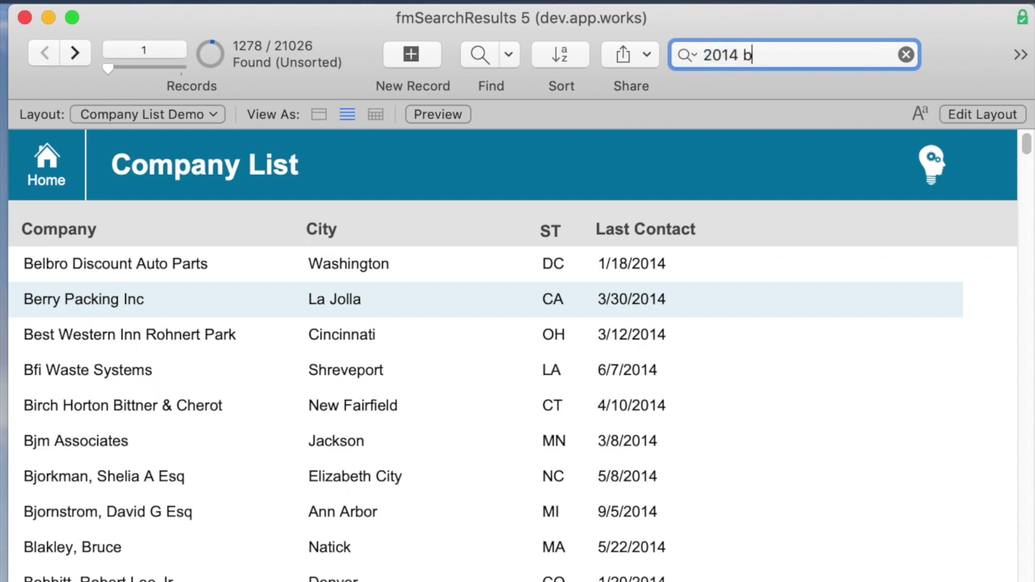
{"action": "type", "text": "lake"}
{"action": "key", "text": "Return"}
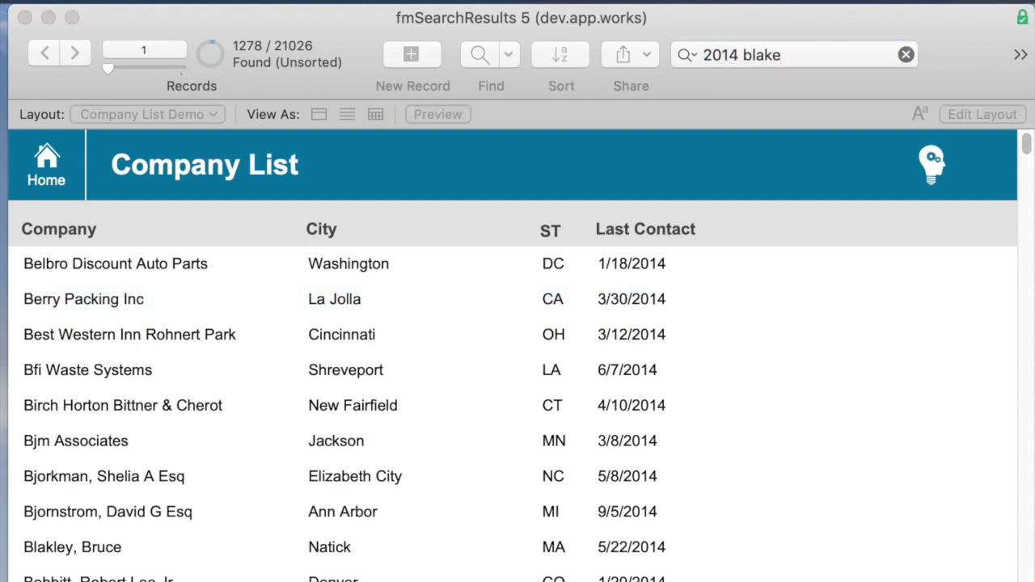
{"action": "key", "text": "Right"}
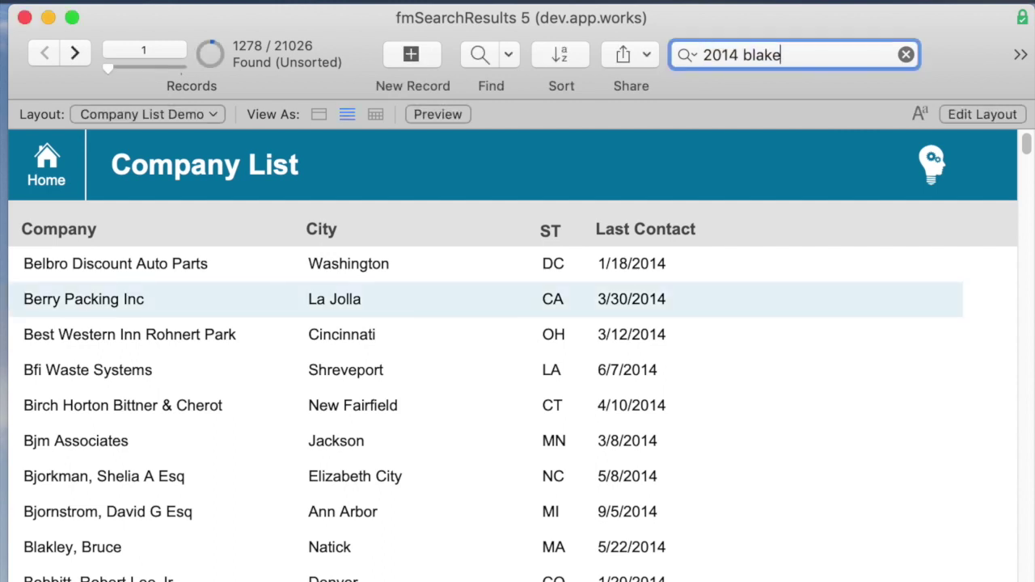
{"action": "key", "text": "BackSpace"}
{"action": "key", "text": "BackSpace"}
{"action": "key", "text": "BackSpace"}
{"action": "key", "text": "BackSpace"}
{"action": "key", "text": "BackSpace"}
{"action": "key", "text": "Down"}
{"action": "key", "text": "Down"}
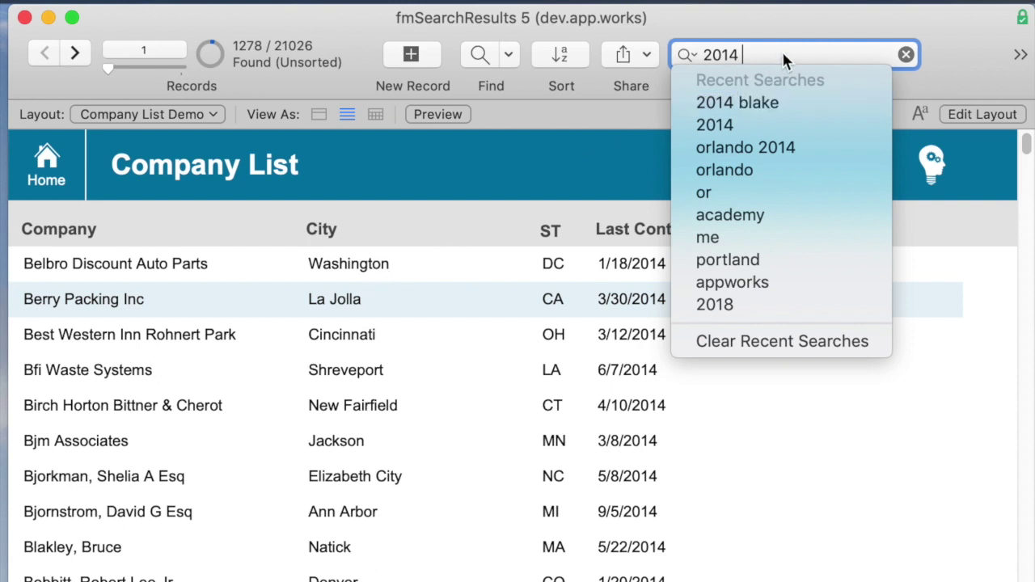
- Quick-find blake 2014, then shorten the search to blak 2014
{"action": "key", "text": "Escape"}
{"action": "left_click", "coordinate": [587, 28]}
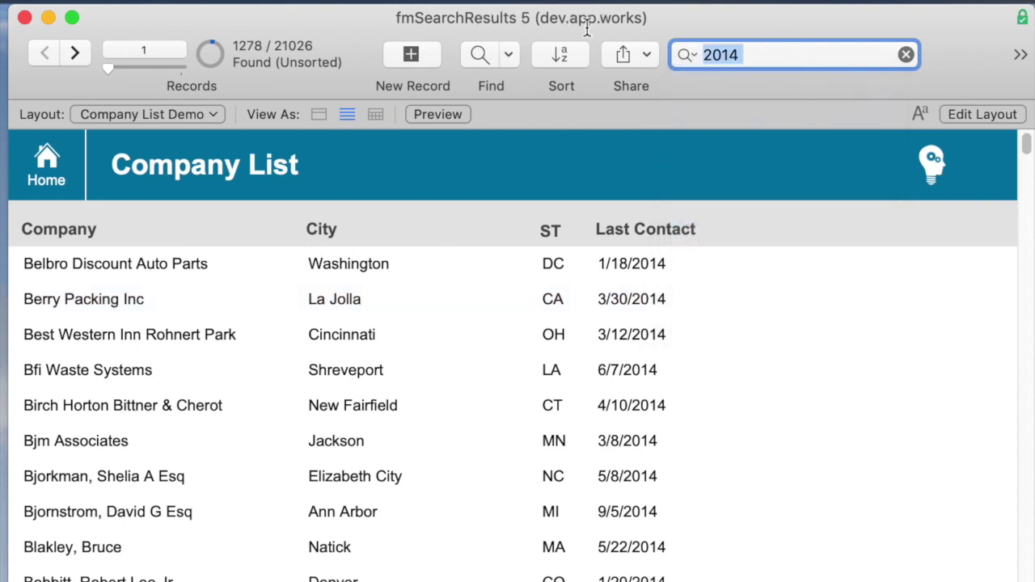
{"action": "type", "text": "blake 2014"}
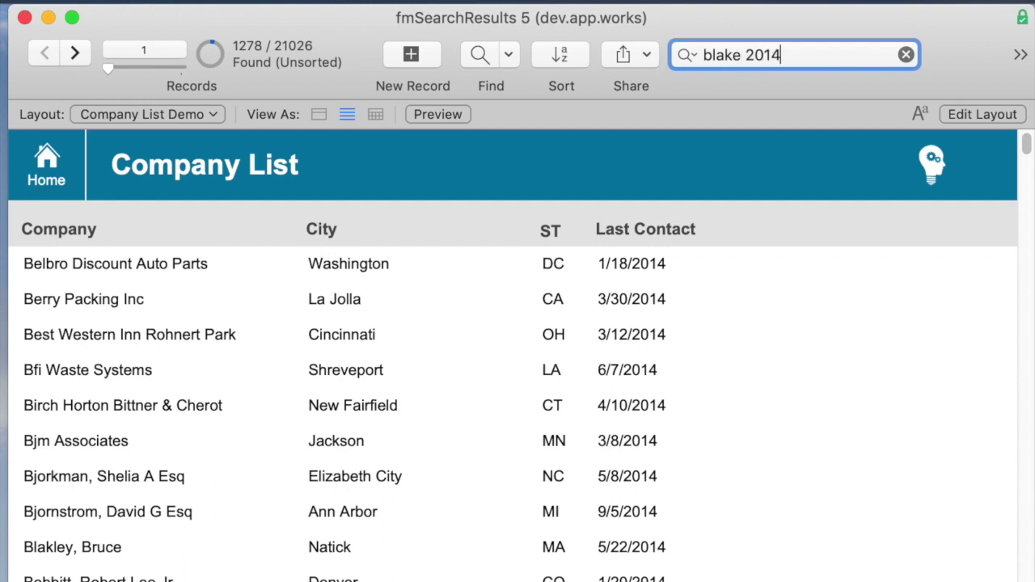
{"action": "key", "text": "super+Tab"}
{"action": "key", "text": "super+Tab"}
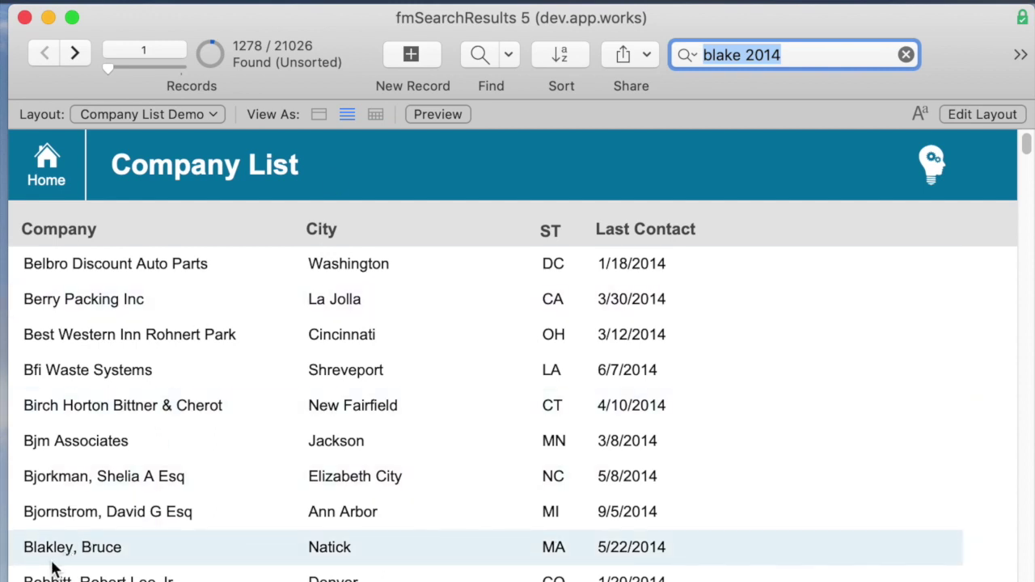
{"action": "left_click", "coordinate": [740, 57]}
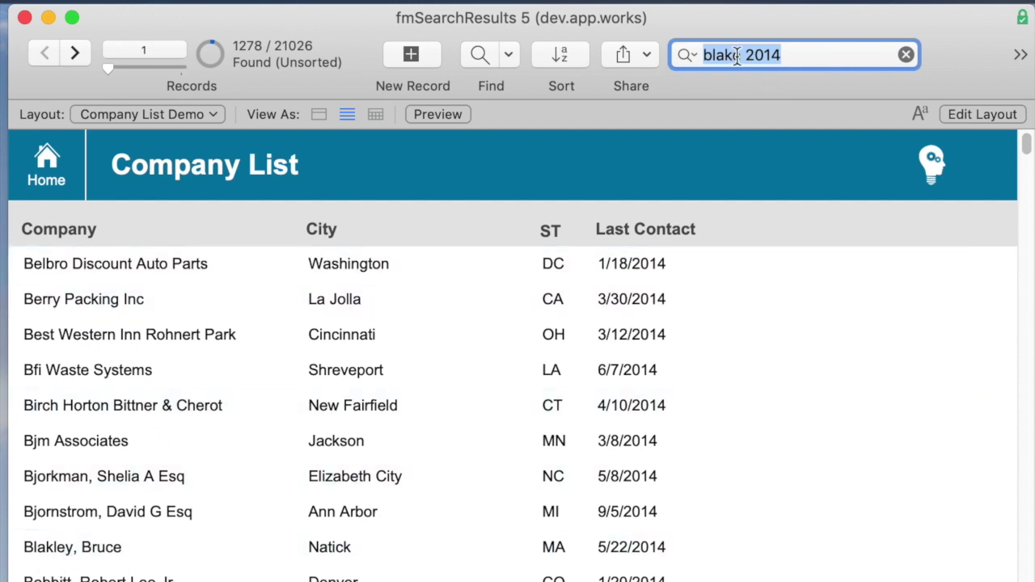
{"action": "key", "text": "BackSpace"}
{"action": "key", "text": "Return"}
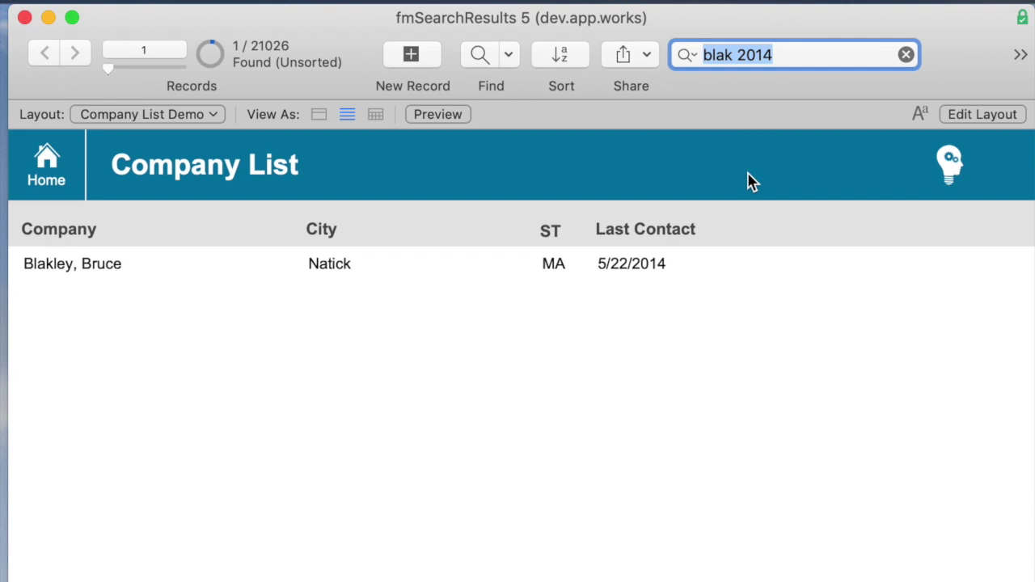
- Quick-find 2014 blak in reversed order, clear the search, and open the matching record
{"action": "type", "text": "2014 bla"}
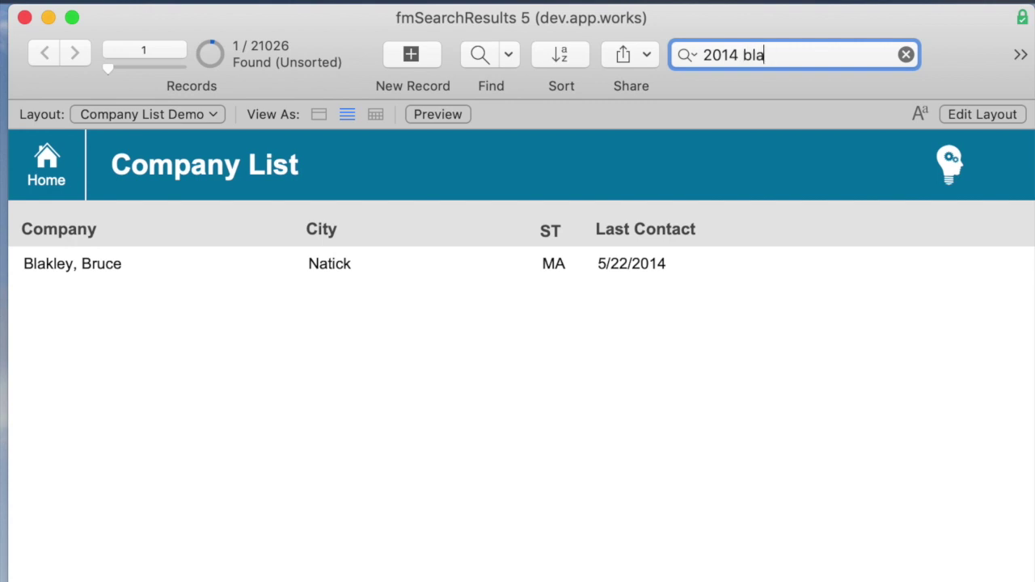
{"action": "type", "text": "k"}
{"action": "key", "text": "Return"}
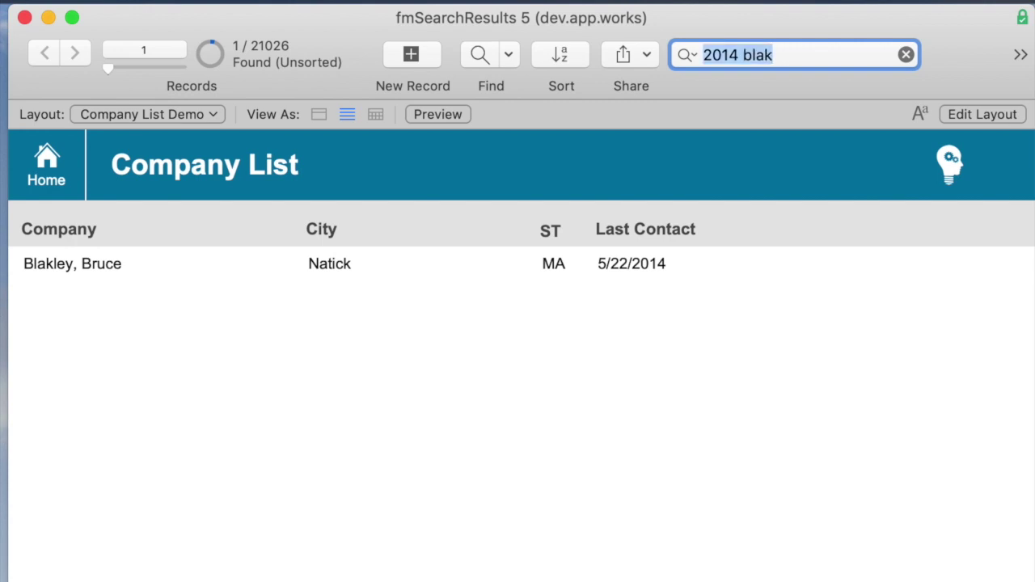
{"action": "left_click", "coordinate": [773, 54]}
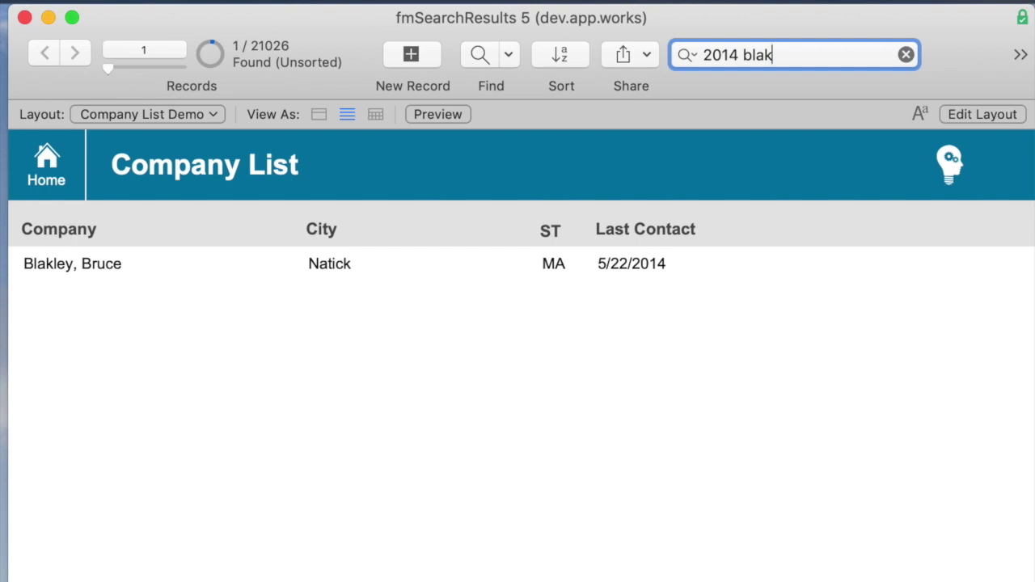
{"action": "left_click", "coordinate": [906, 54]}
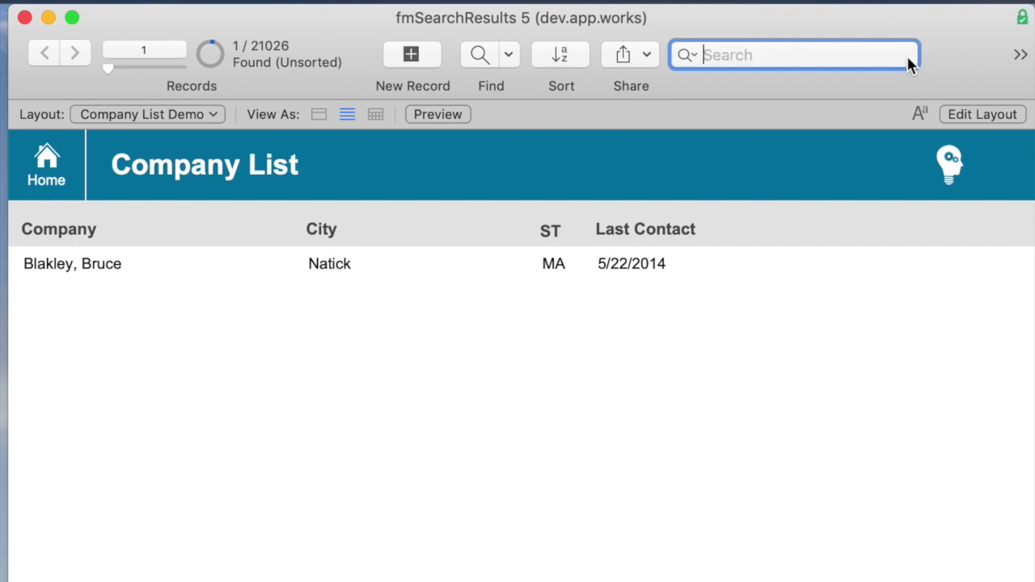
{"action": "left_click", "coordinate": [296, 274]}
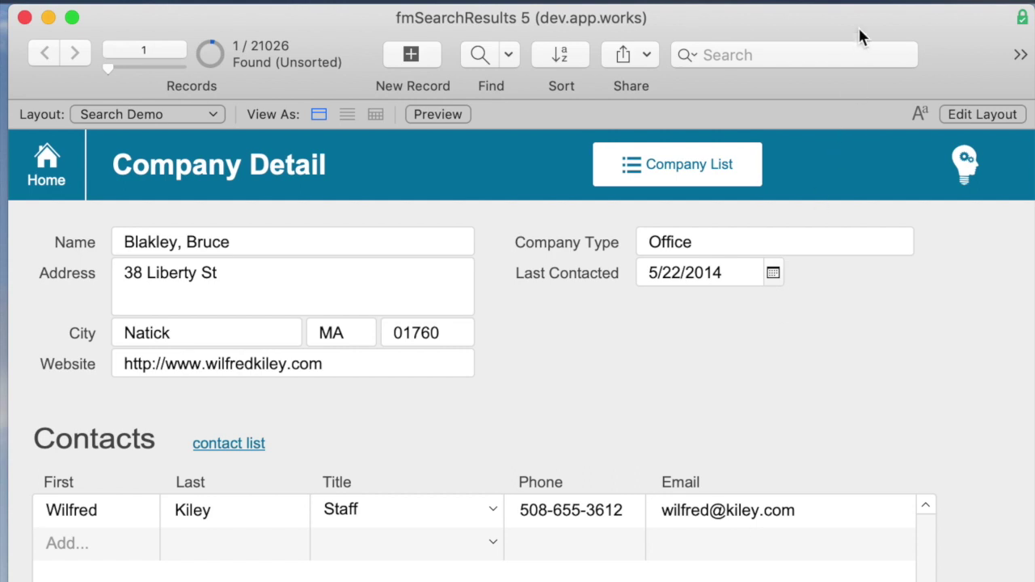
- Quick-find 1584 for 6 records, browse through them, and switch to Layout mode
{"action": "left_click", "coordinate": [799, 48]}
{"action": "type", "text": "1584"}
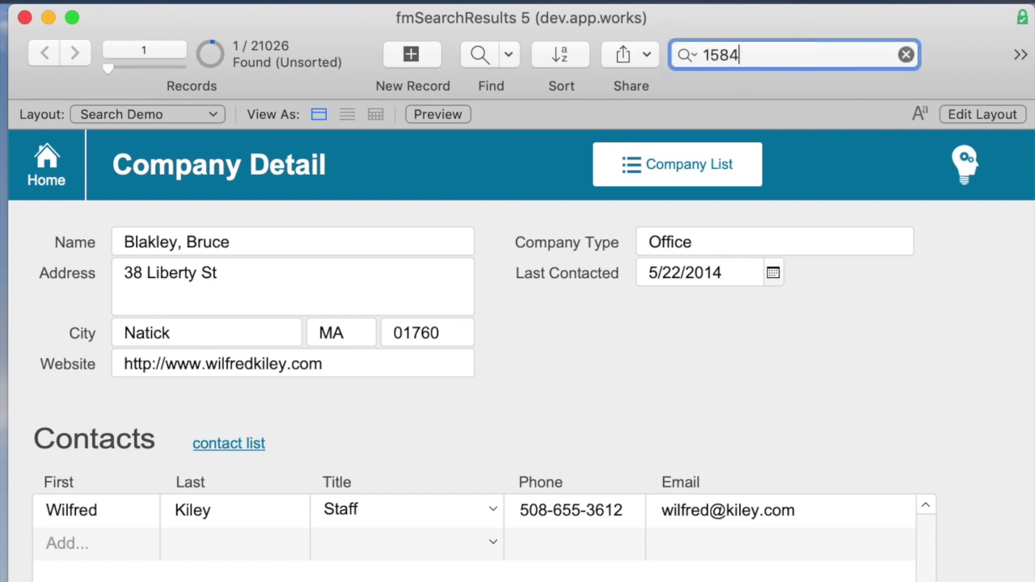
{"action": "key", "text": "Return"}
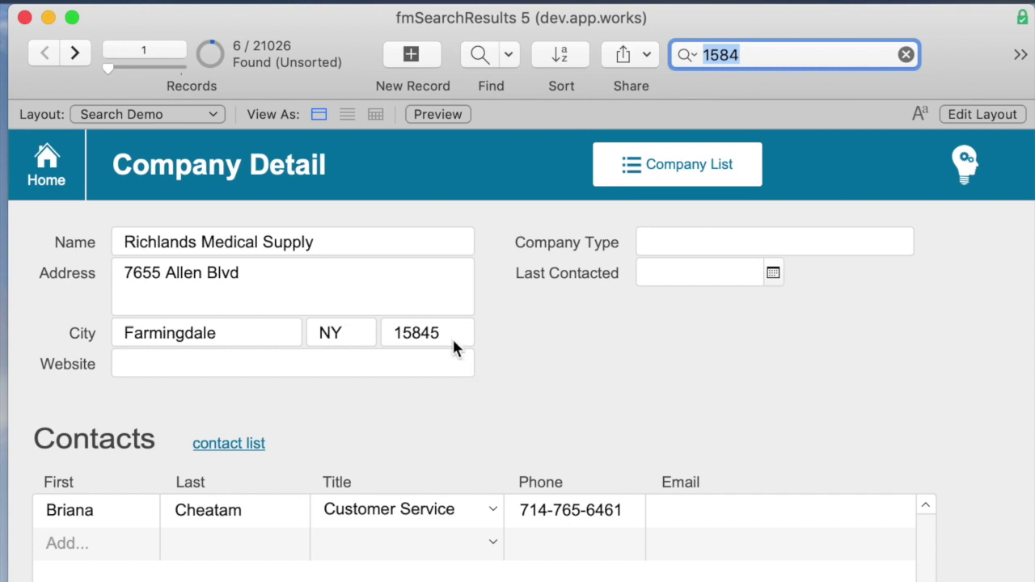
{"action": "key", "text": "ctrl+Down"}
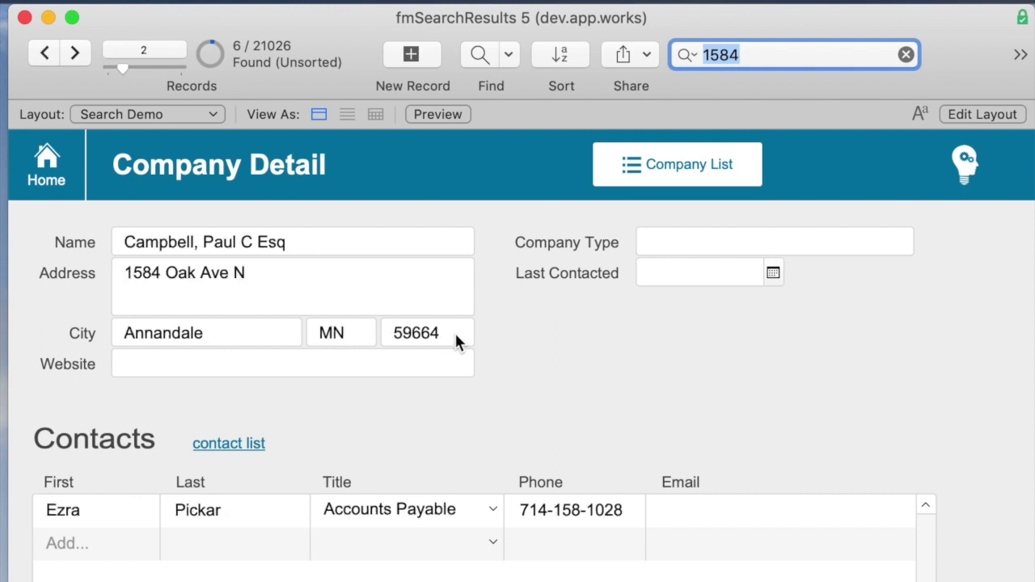
{"action": "key", "text": "ctrl+Down"}
{"action": "key", "text": "ctrl+Down"}
{"action": "key", "text": "ctrl+Down"}
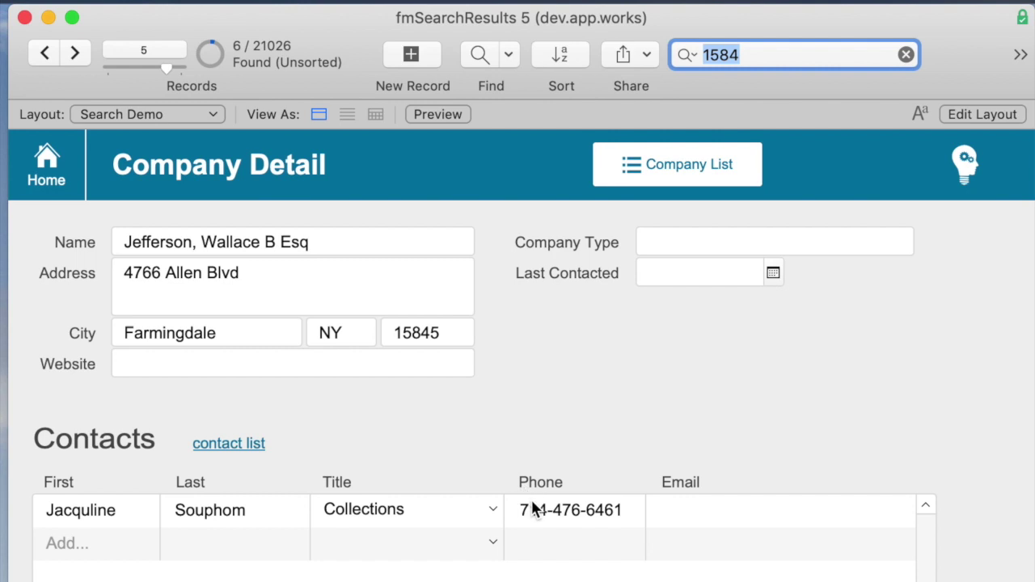
{"action": "key", "text": "ctrl+Down"}
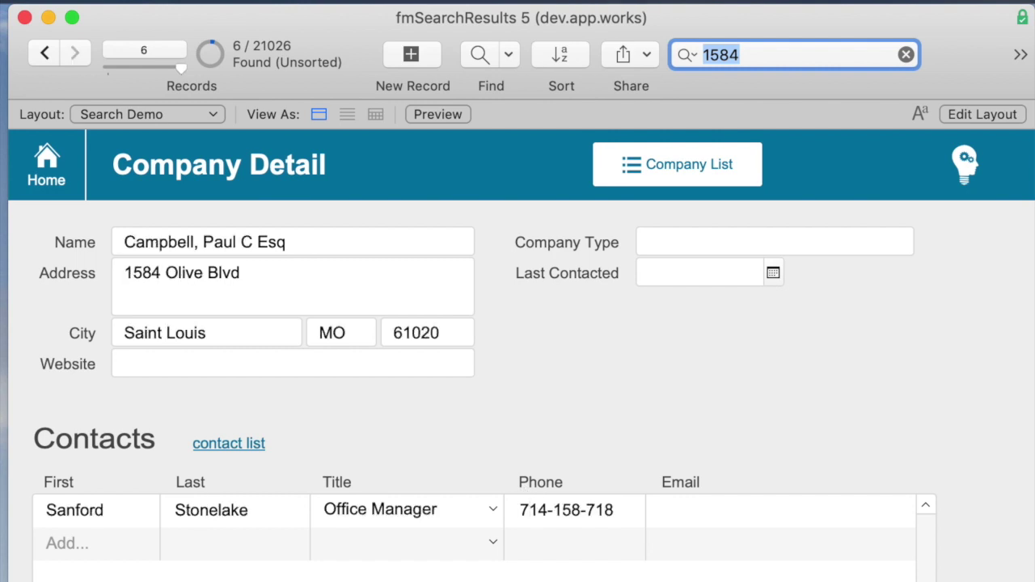
{"action": "key", "text": "ctrl+Up"}
{"action": "key", "text": "ctrl+Up"}
{"action": "key", "text": "ctrl+Up"}
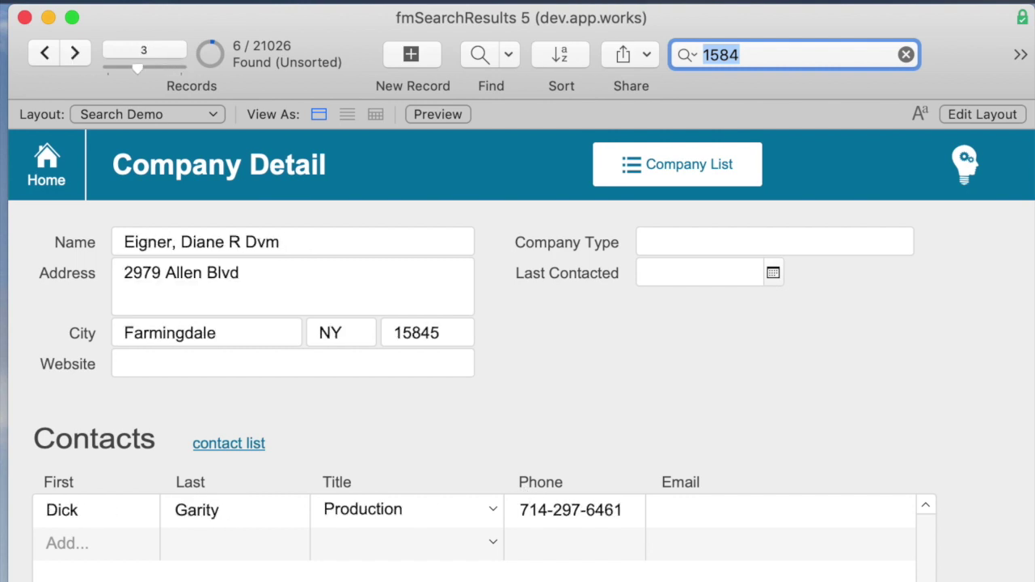
{"action": "key", "text": "super+l"}
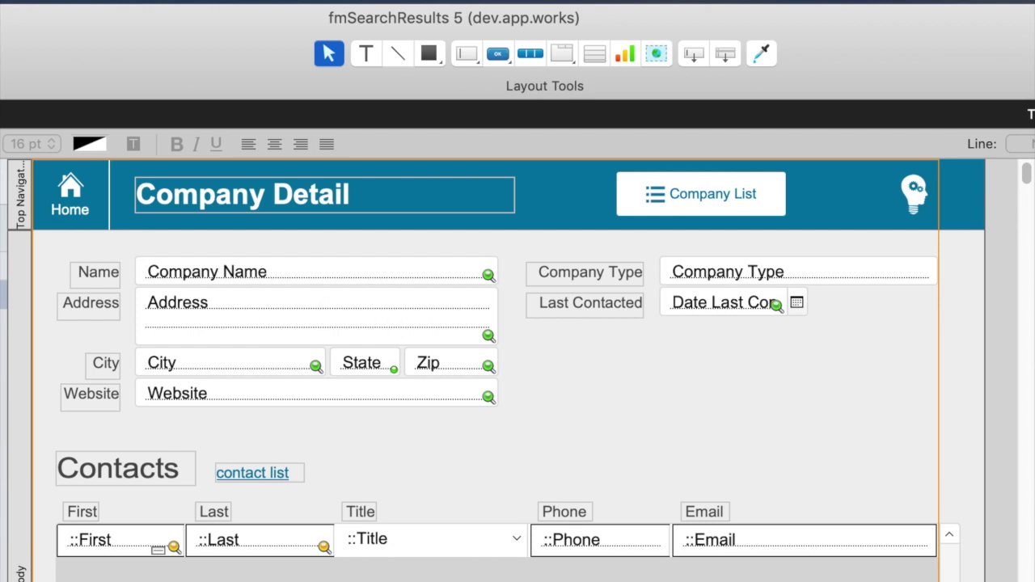
- Inspect a Search Demo field's Inspector settings in Layout mode, then return to Browse mode
{"action": "key", "text": "Tab"}
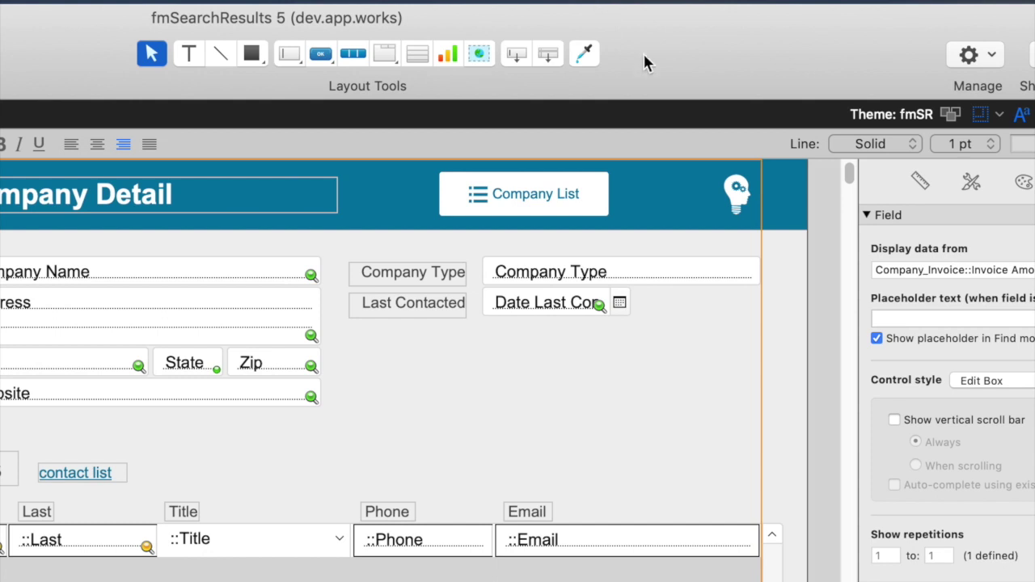
{"action": "key", "text": "super+b"}
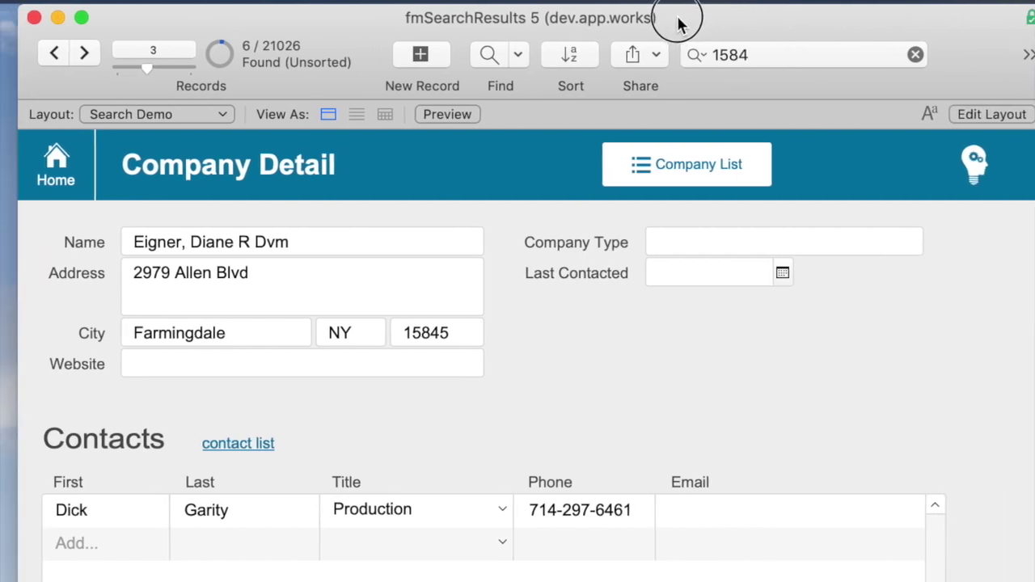
- Rerun the 1584 quick find for 121 records and scroll back to record 113
{"action": "left_click", "coordinate": [814, 54]}
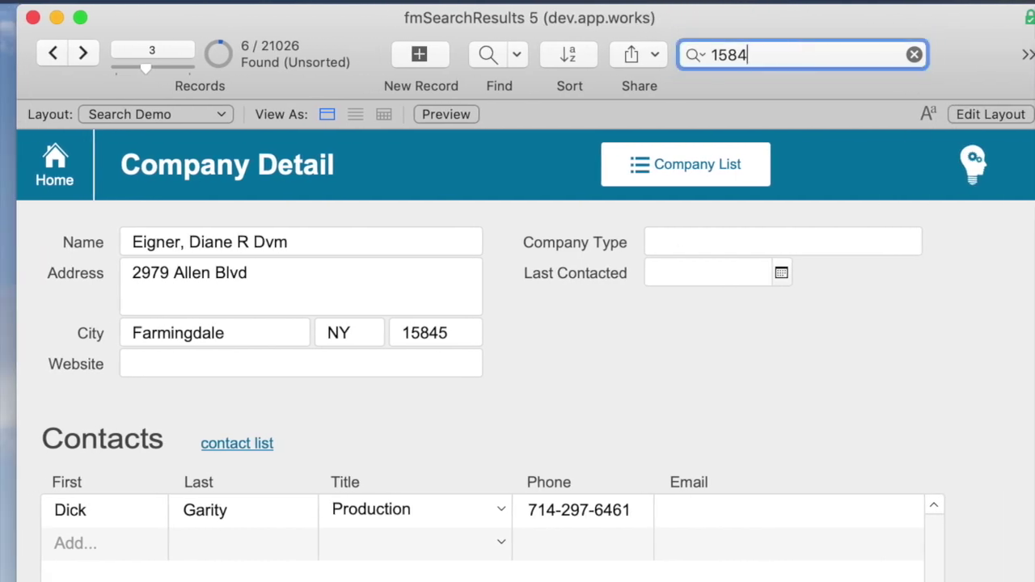
{"action": "key", "text": "Return"}
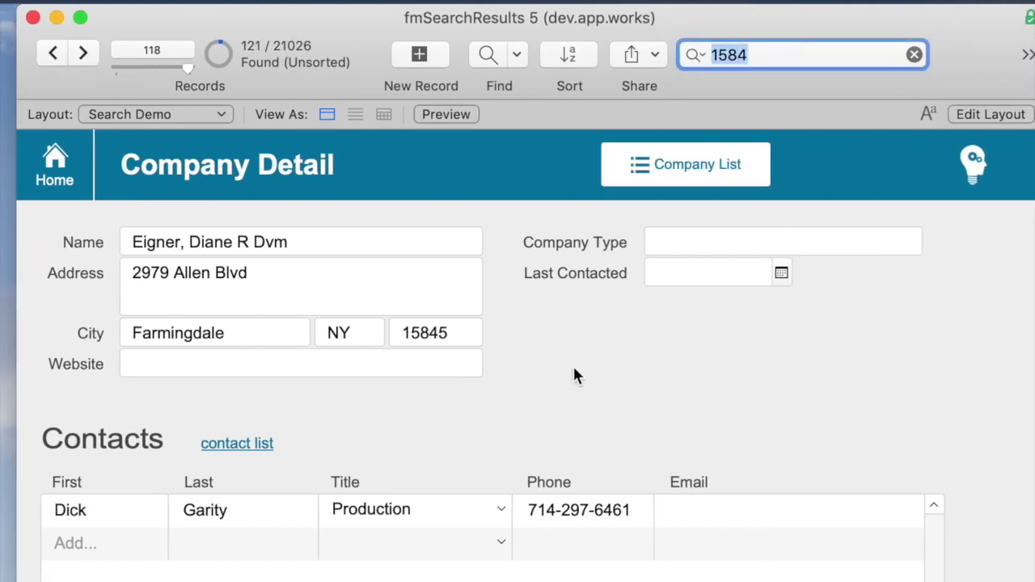
{"action": "scroll", "coordinate": [634, 422], "scroll_direction": "up", "scroll_amount": 5}
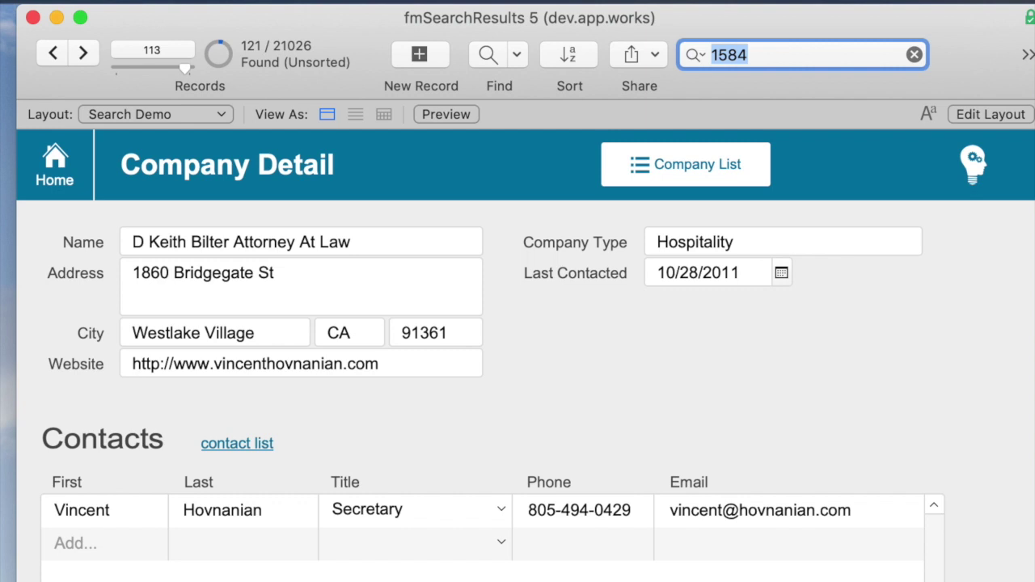
- Start a find request, look over the Insert Operators list, then cancel the find
{"action": "left_click", "coordinate": [750, 380]}
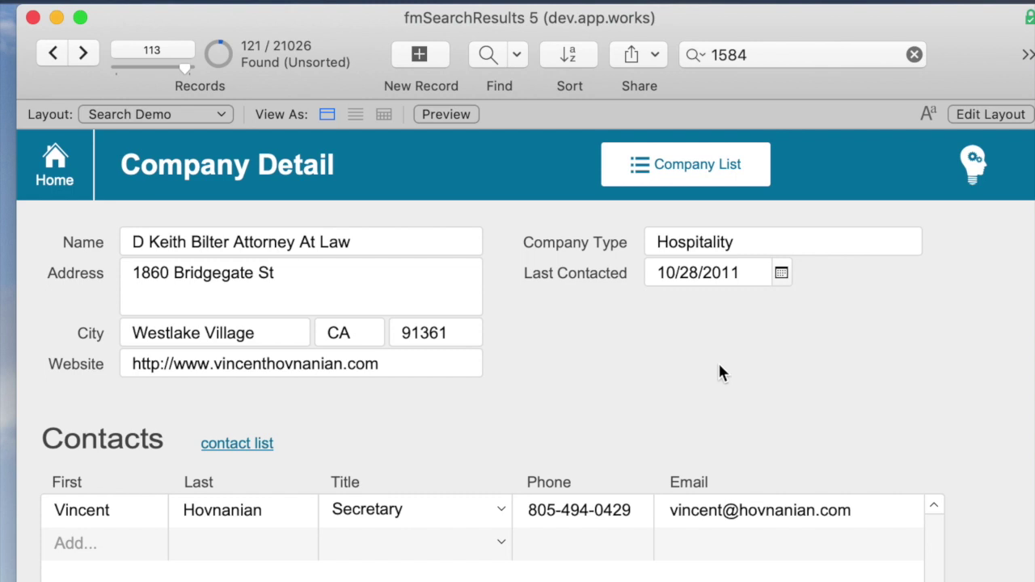
{"action": "key", "text": "super+f"}
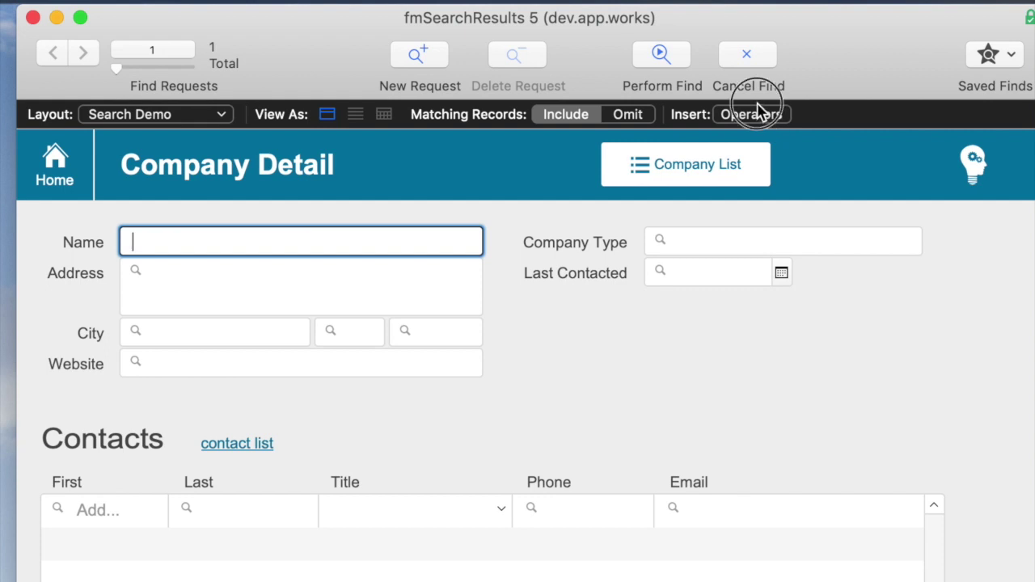
{"action": "left_click", "coordinate": [758, 113]}
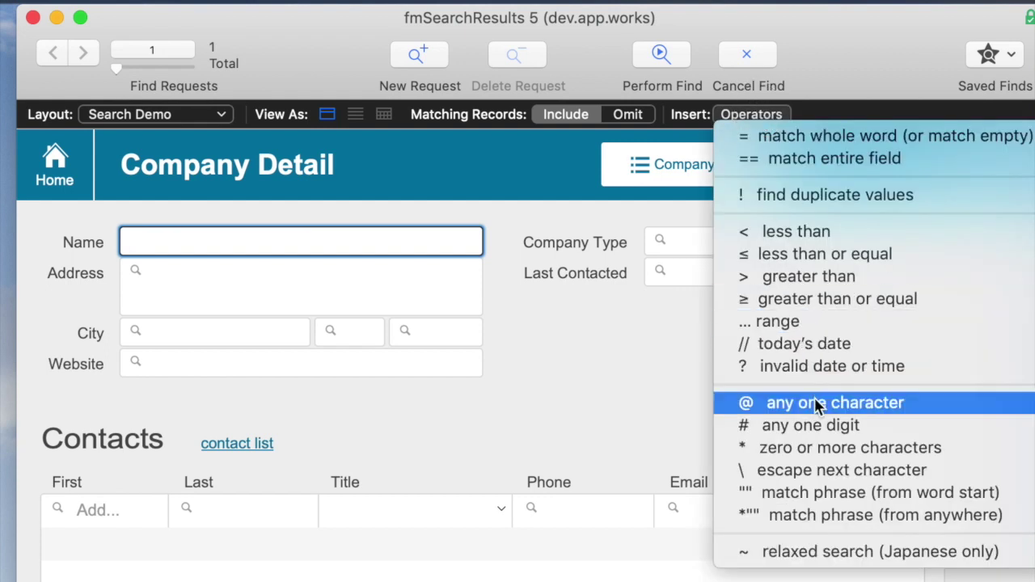
{"action": "left_click", "coordinate": [550, 365]}
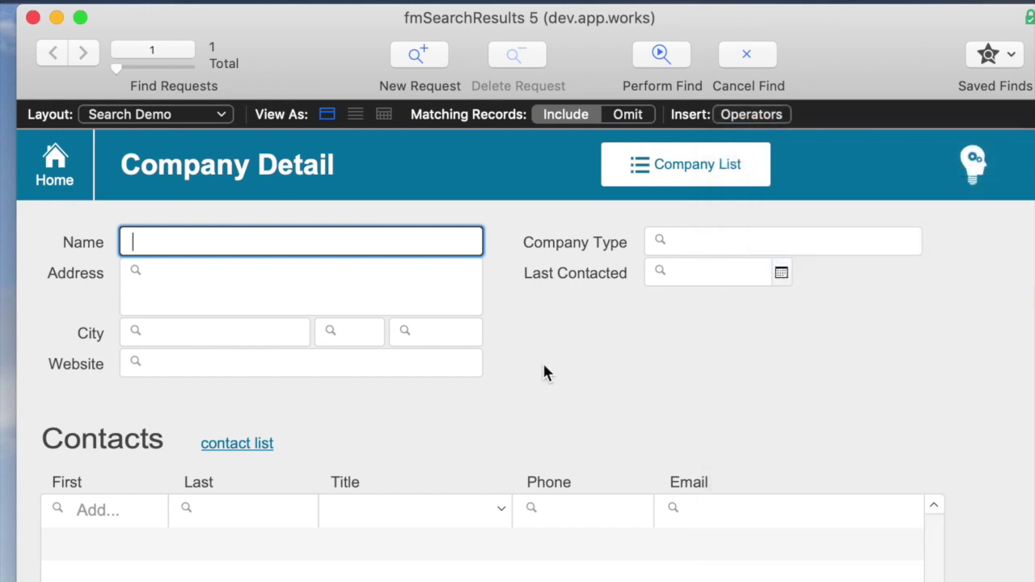
{"action": "key", "text": "Escape"}
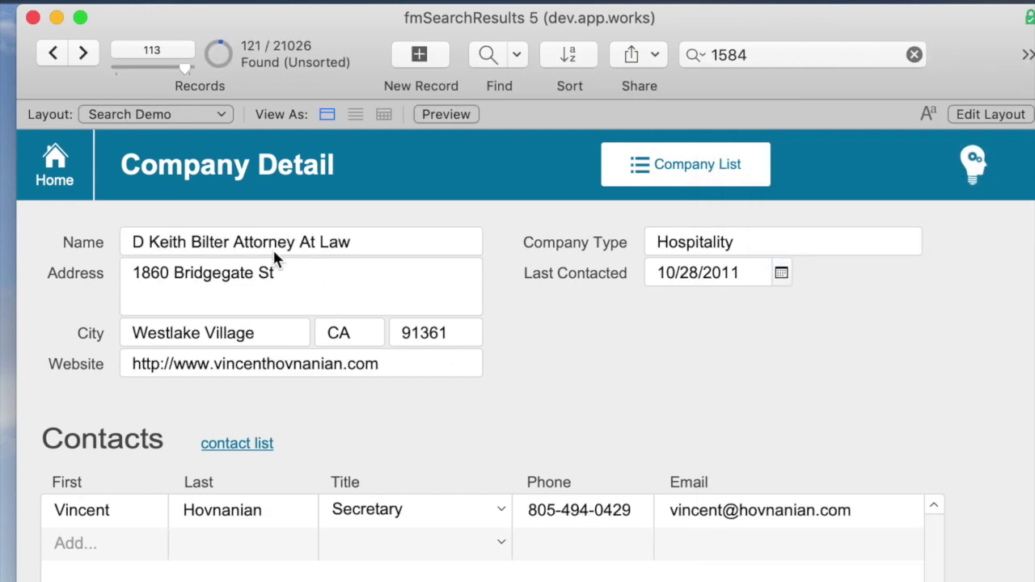
- Find companies with the searched first name in the Name field, returning 19 records
{"action": "key", "text": "super+f"}
{"action": "type", "text": "kl"}
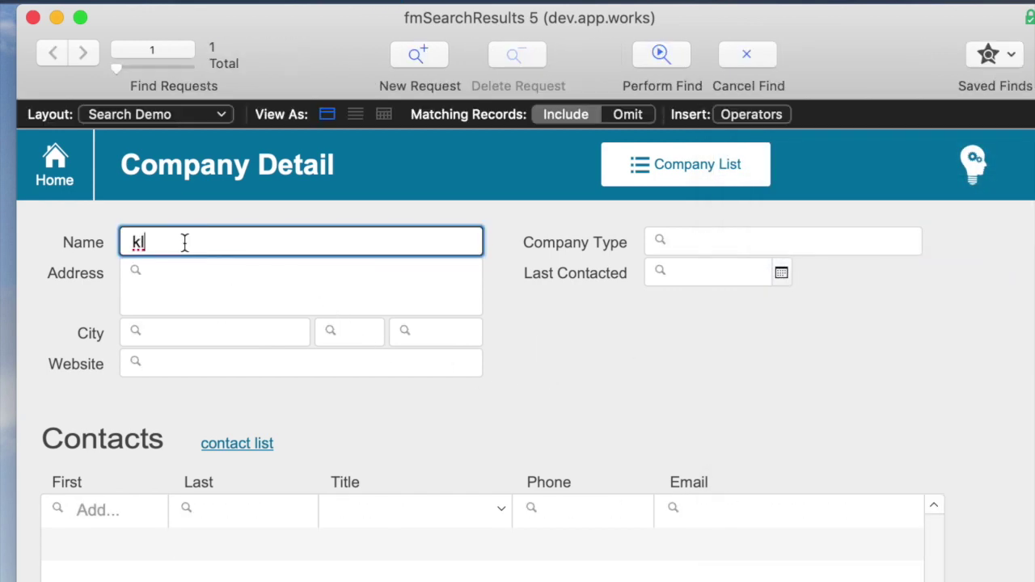
{"action": "key", "text": "BackSpace"}
{"action": "key", "text": "BackSpace"}
{"action": "type", "text": "keith"}
{"action": "key", "text": "Return"}
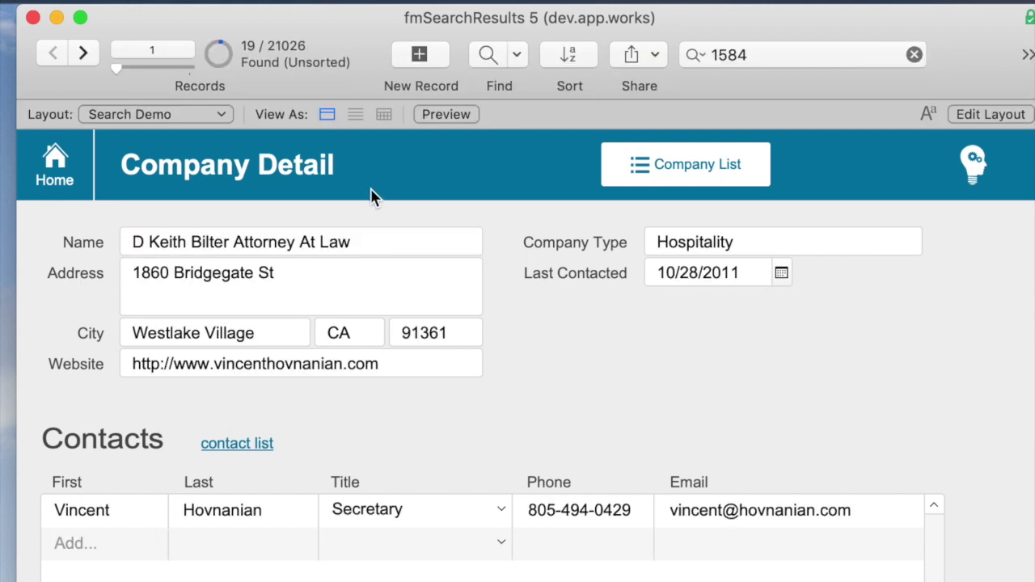
- Modify the last find to the wildcard Name pattern 'k@@@h', returning 15 records
{"action": "key", "text": "super+r"}
{"action": "left_click", "coordinate": [150, 242]}
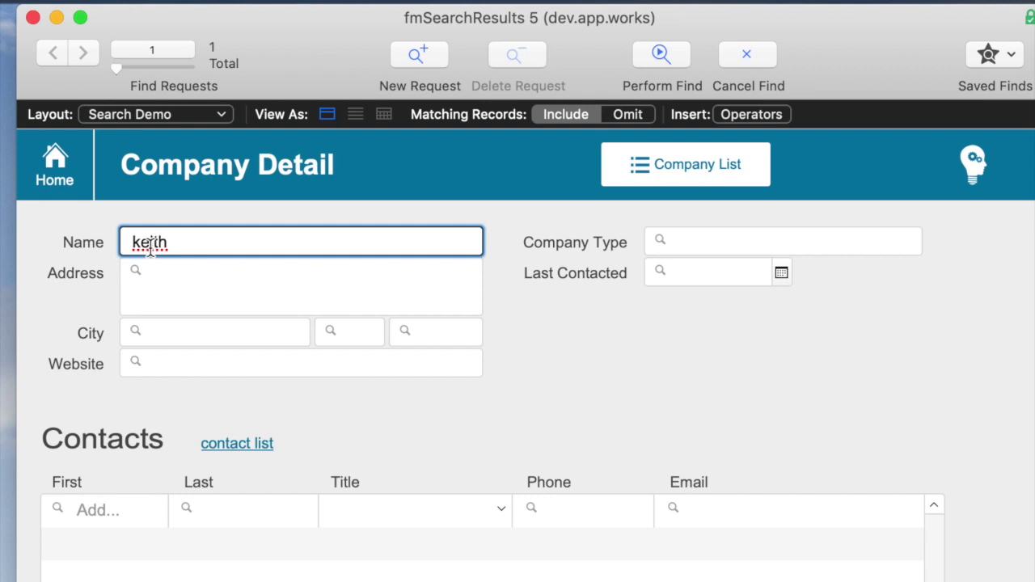
{"action": "key", "text": "BackSpace"}
{"action": "key", "text": "Delete"}
{"action": "key", "text": "Delete"}
{"action": "type", "text": "@@@"}
{"action": "key", "text": "Return"}
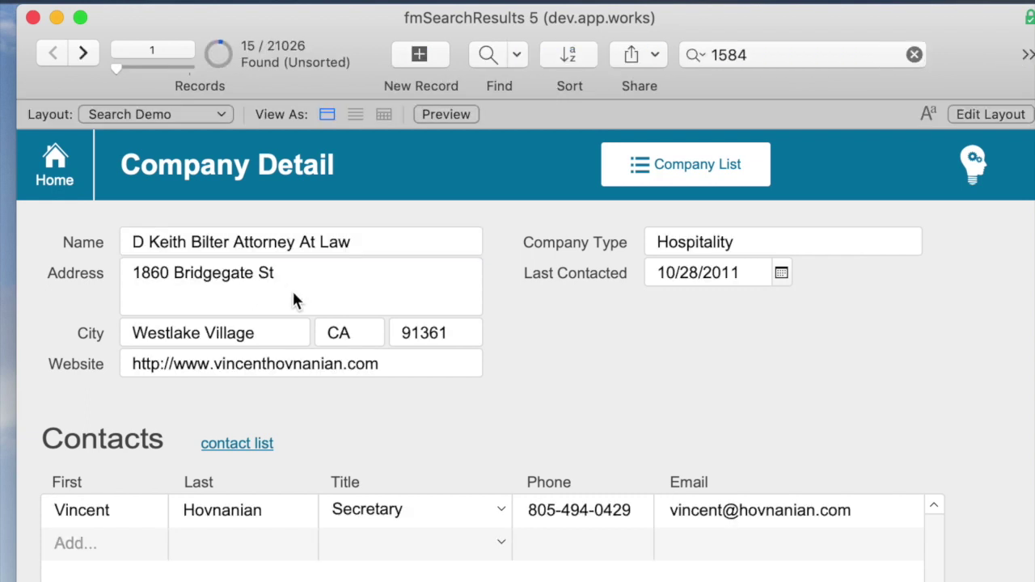
- Step through the 15 found companies, then begin a blank find request
{"action": "key", "text": "ctrl+Down"}
{"action": "key", "text": "ctrl+Down"}
{"action": "key", "text": "ctrl+Down"}
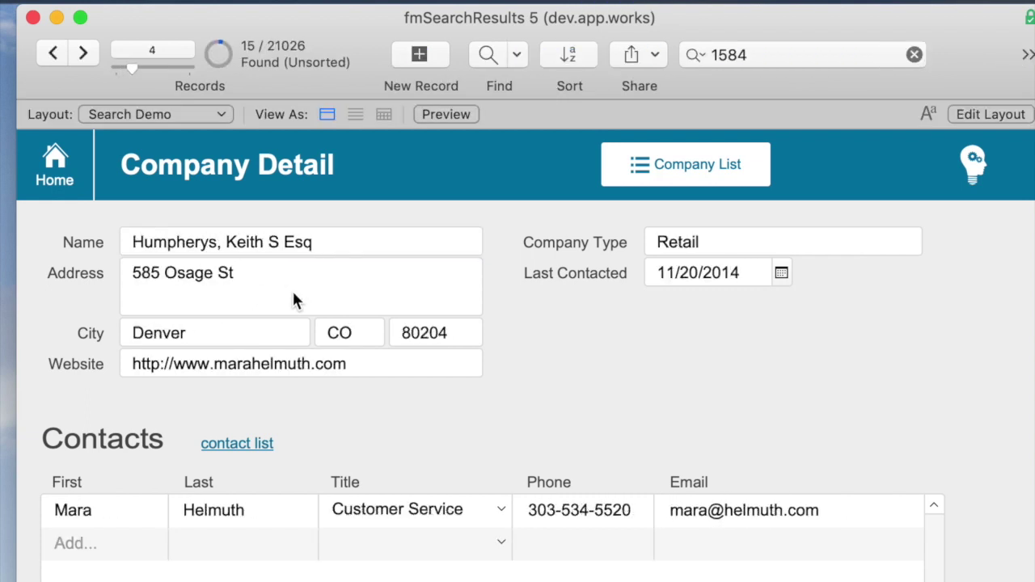
{"action": "key", "text": "ctrl+Down"}
{"action": "key", "text": "ctrl+Down"}
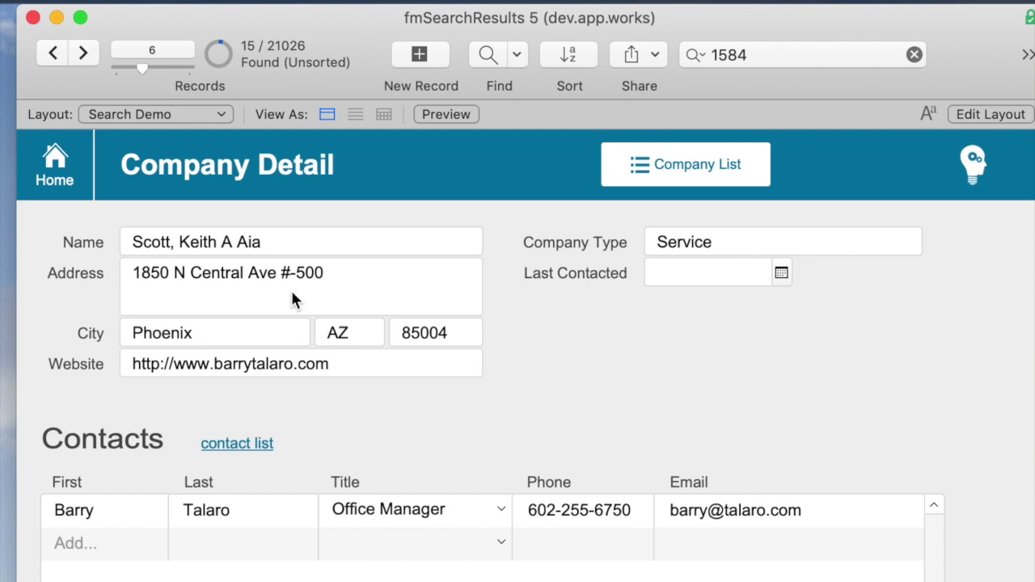
{"action": "key", "text": "super+f"}
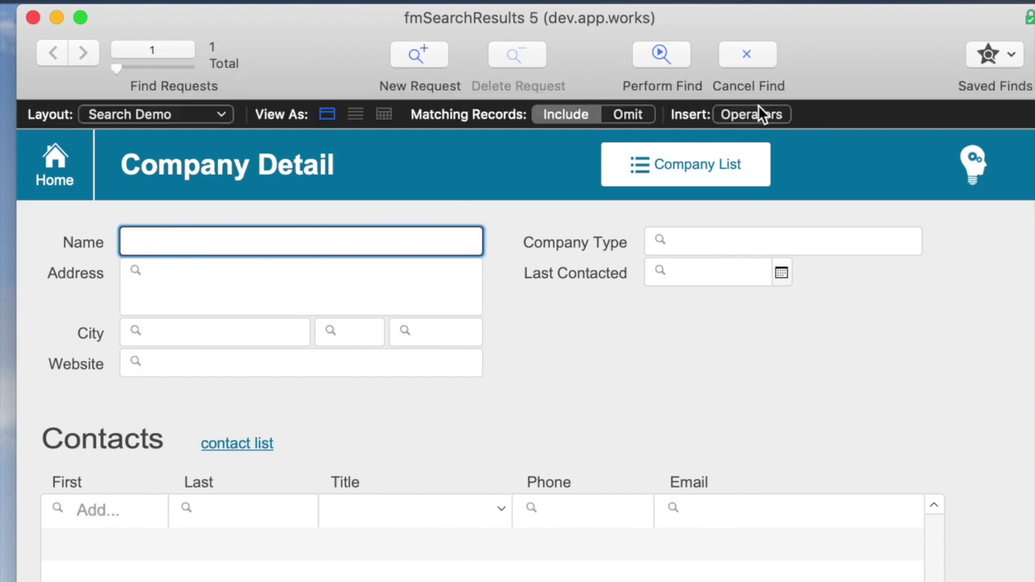
- Find companies whose Name matches 'k*h', returning 70 records
{"action": "left_click", "coordinate": [760, 114]}
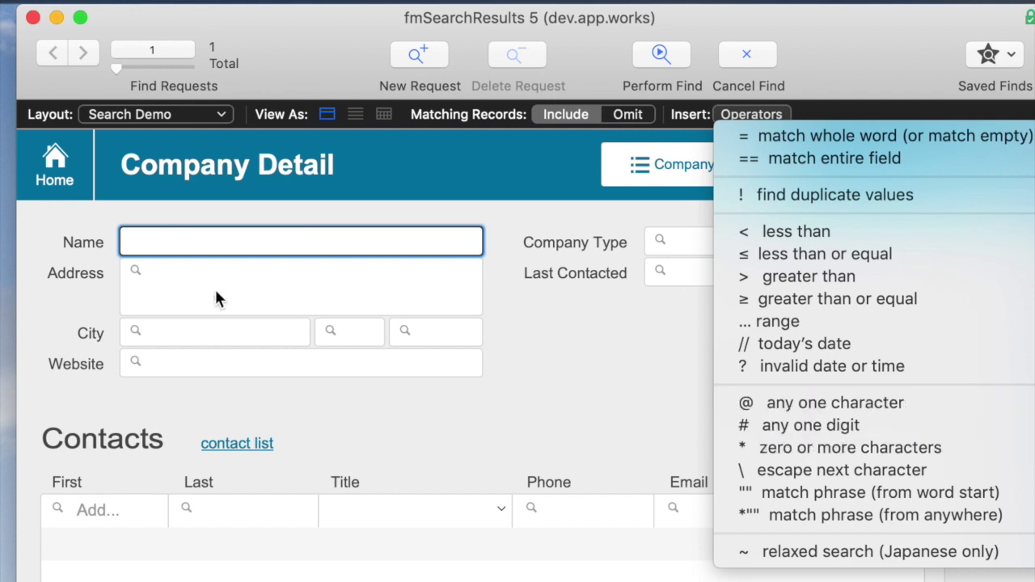
{"action": "left_click", "coordinate": [171, 243]}
{"action": "type", "text": "k*h"}
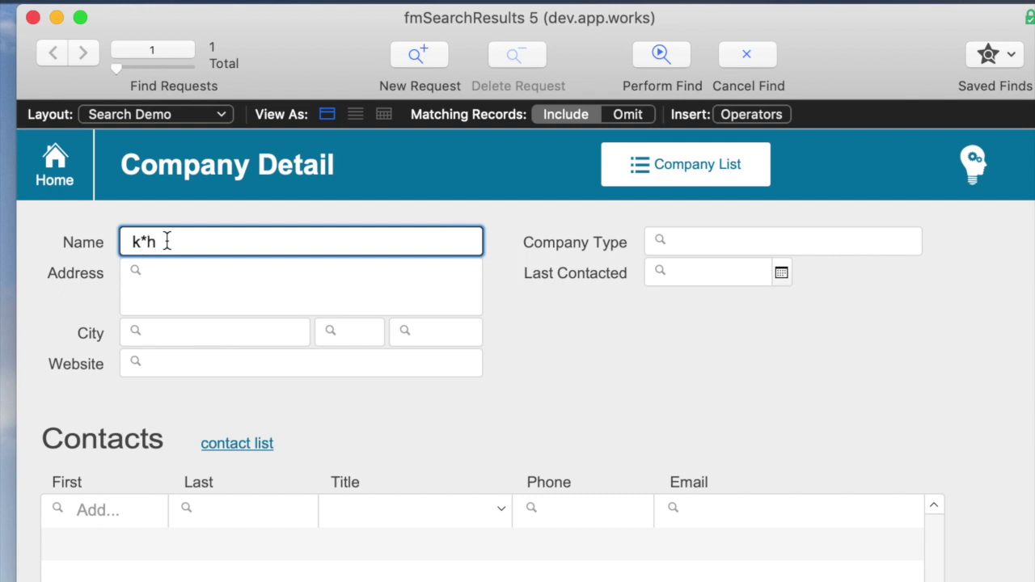
{"action": "key", "text": "Return"}
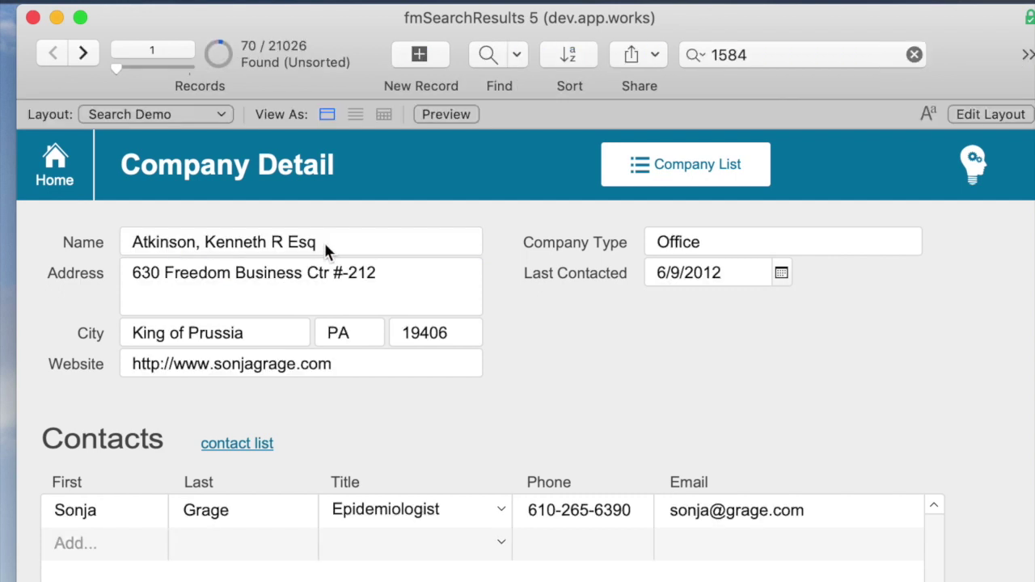
- Step through the first four of the 70 found records, then start a new Email find
{"action": "key", "text": "ctrl+Down"}
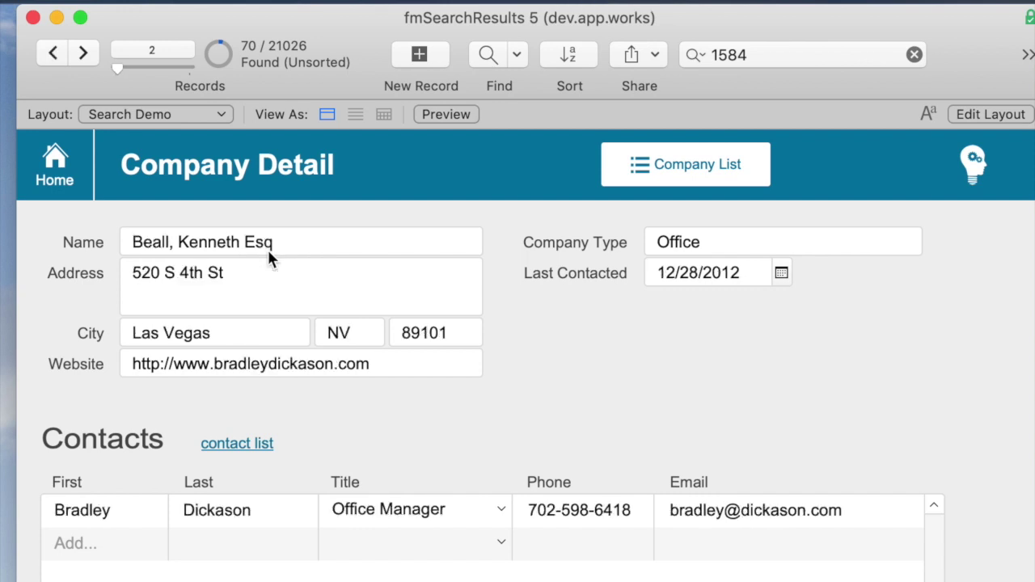
{"action": "key", "text": "ctrl+Down"}
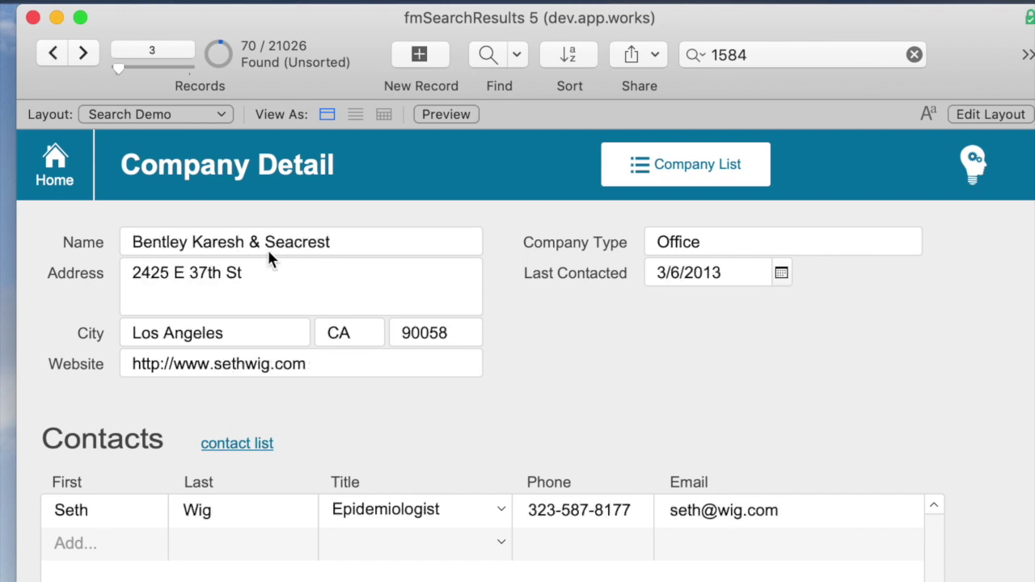
{"action": "key", "text": "ctrl+Down"}
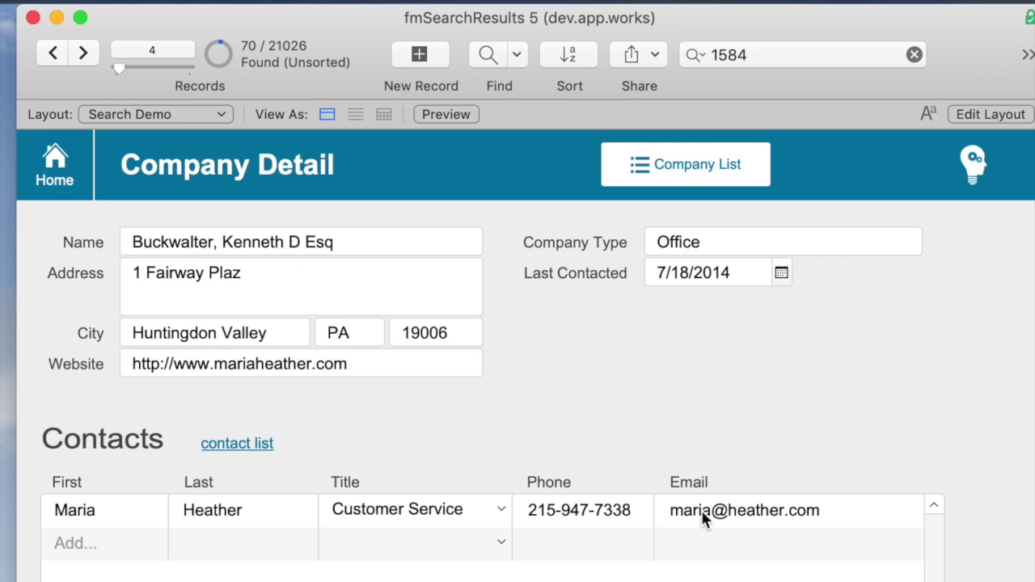
{"action": "key", "text": "super+f"}
{"action": "left_click", "coordinate": [728, 516]}
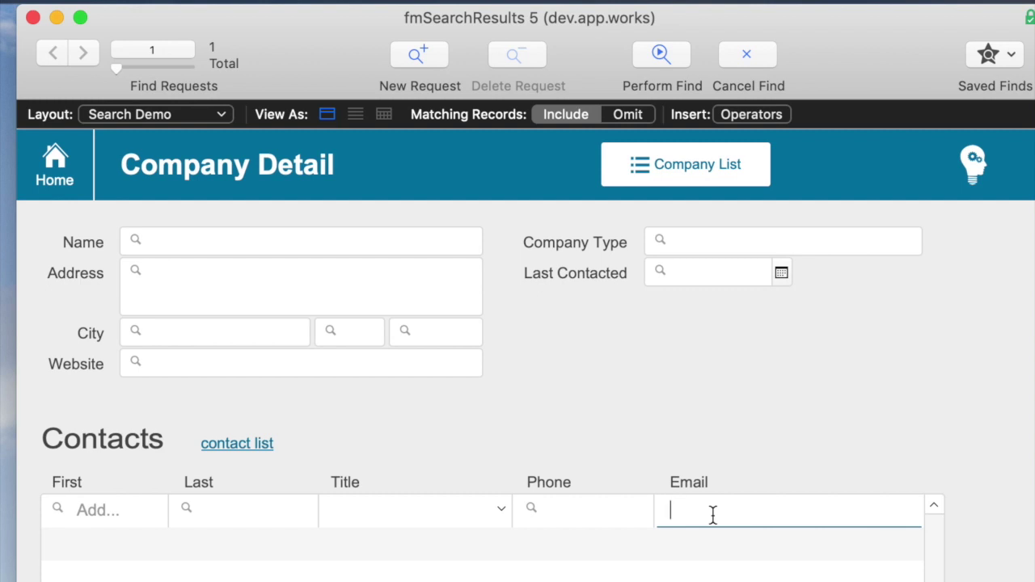
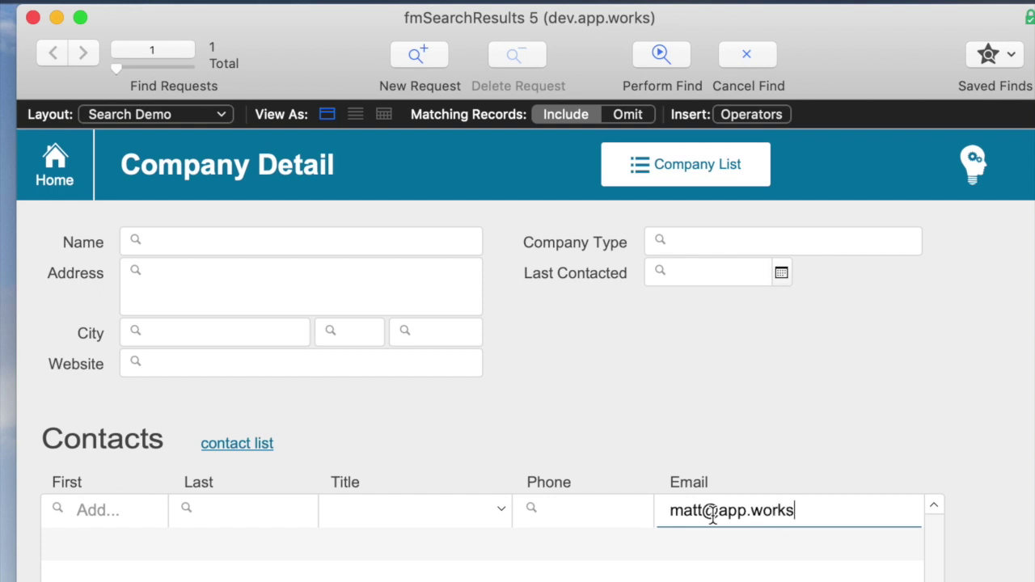
- Find companies by the contact's e-mail address entered in the Email field
{"action": "left_click", "coordinate": [856, 440]}
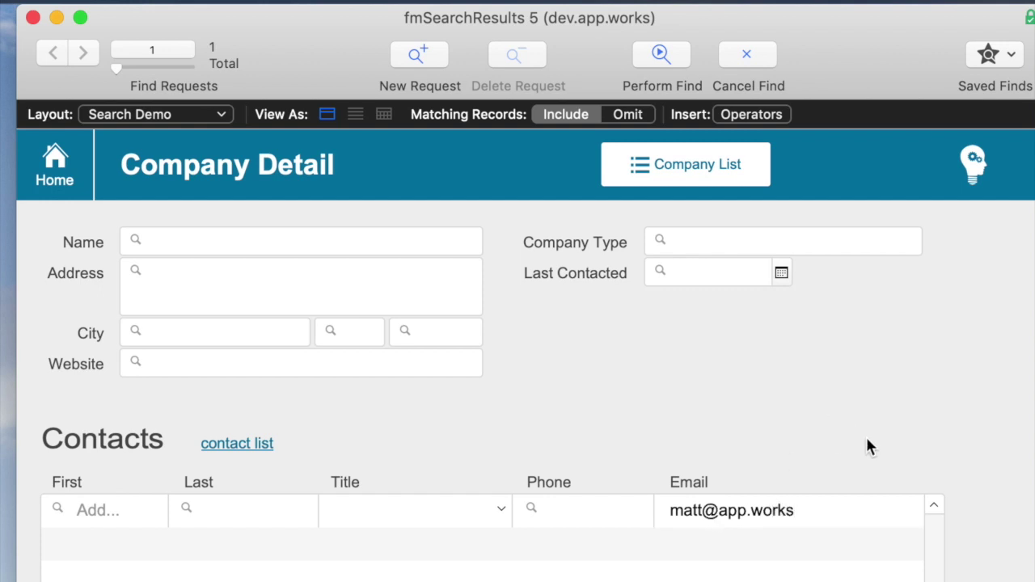
{"action": "key", "text": "Return"}
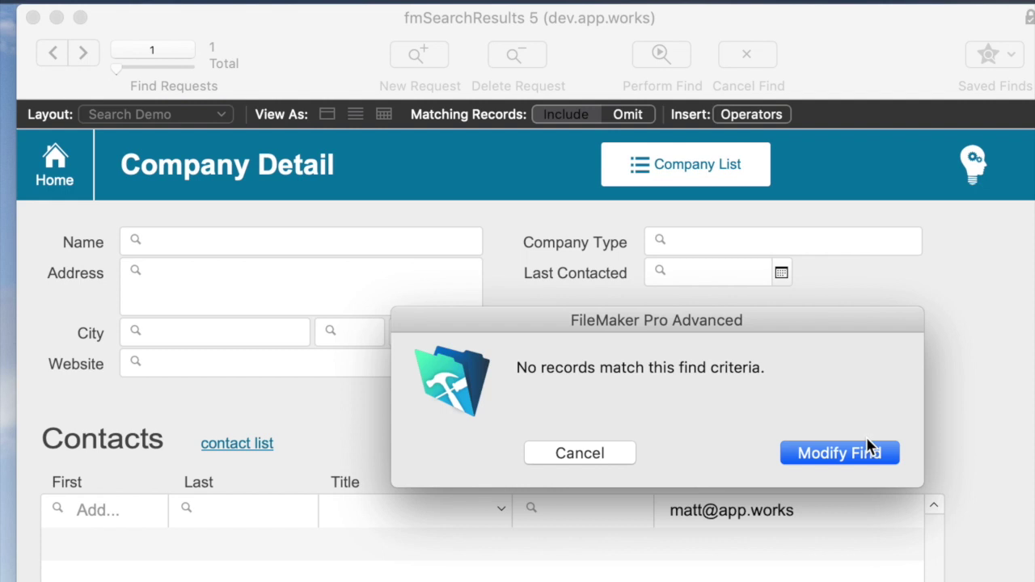
- Wrap the e-mail criterion in quotes and rerun the find, bringing up only AppWorks
{"action": "left_click", "coordinate": [869, 450]}
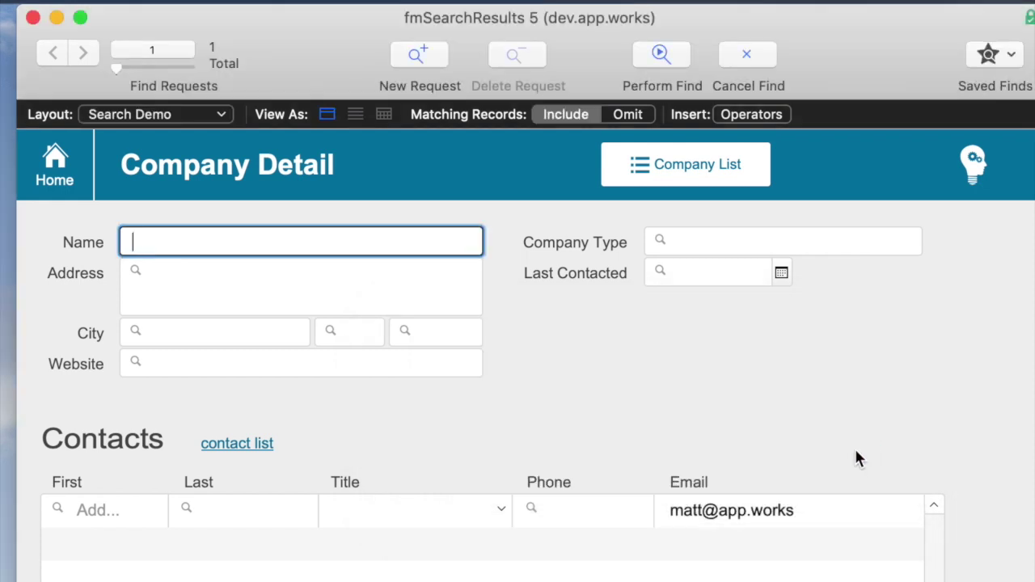
{"action": "left_click", "coordinate": [860, 518]}
{"action": "type", "text": "\""}
{"action": "key", "text": "super+Left"}
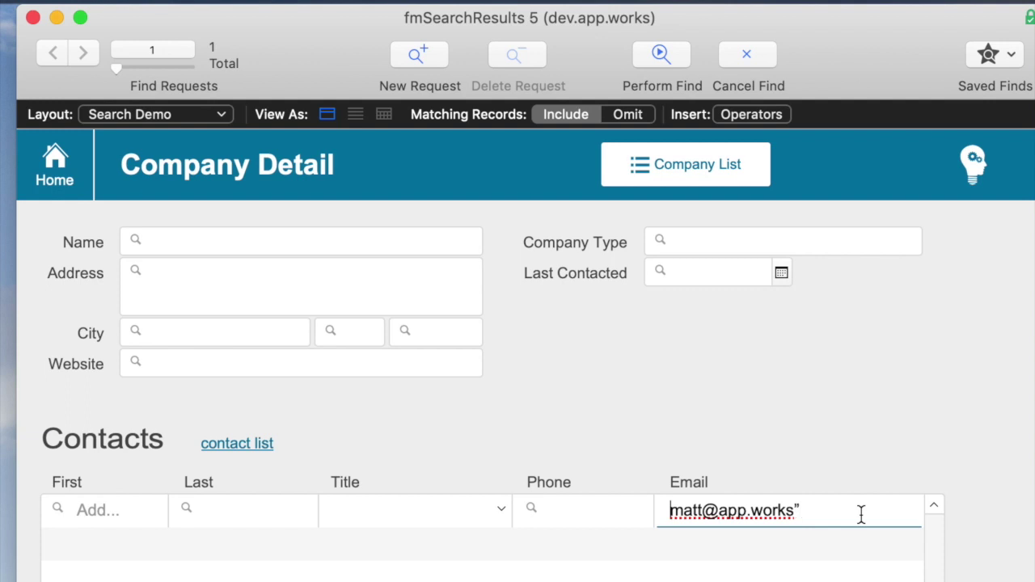
{"action": "type", "text": "\""}
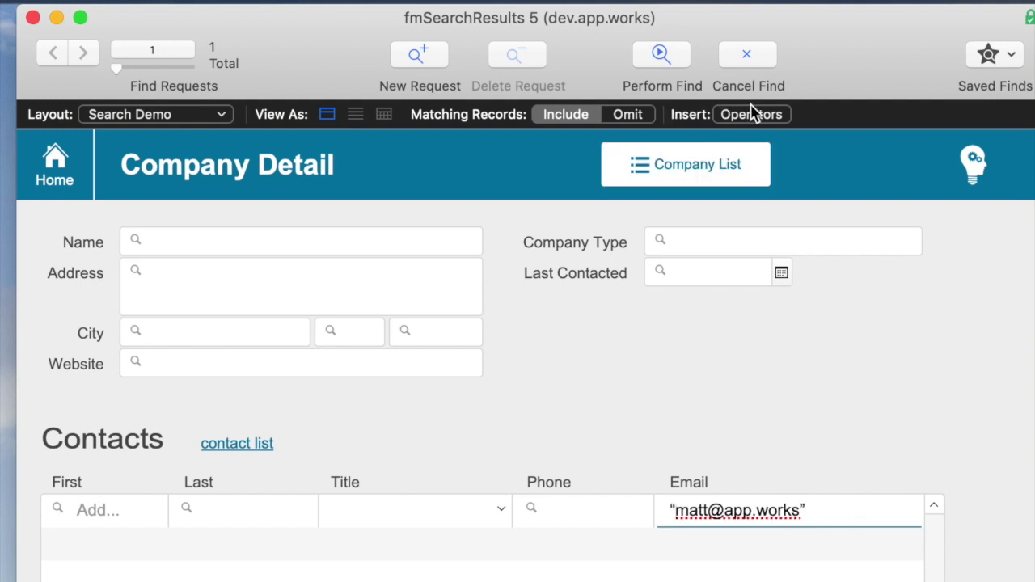
{"action": "left_click", "coordinate": [746, 118]}
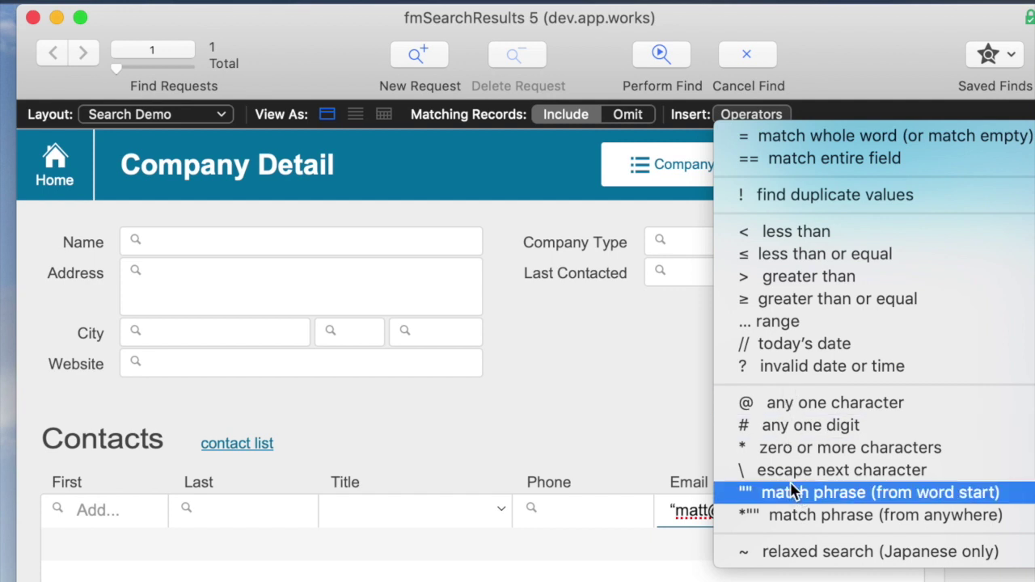
{"action": "left_click", "coordinate": [782, 402]}
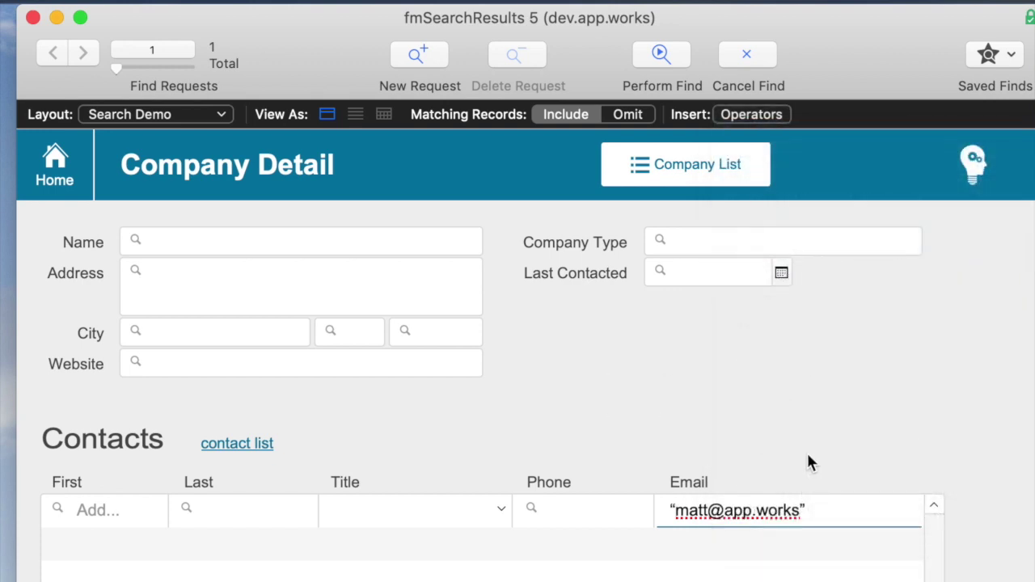
{"action": "key", "text": "Return"}
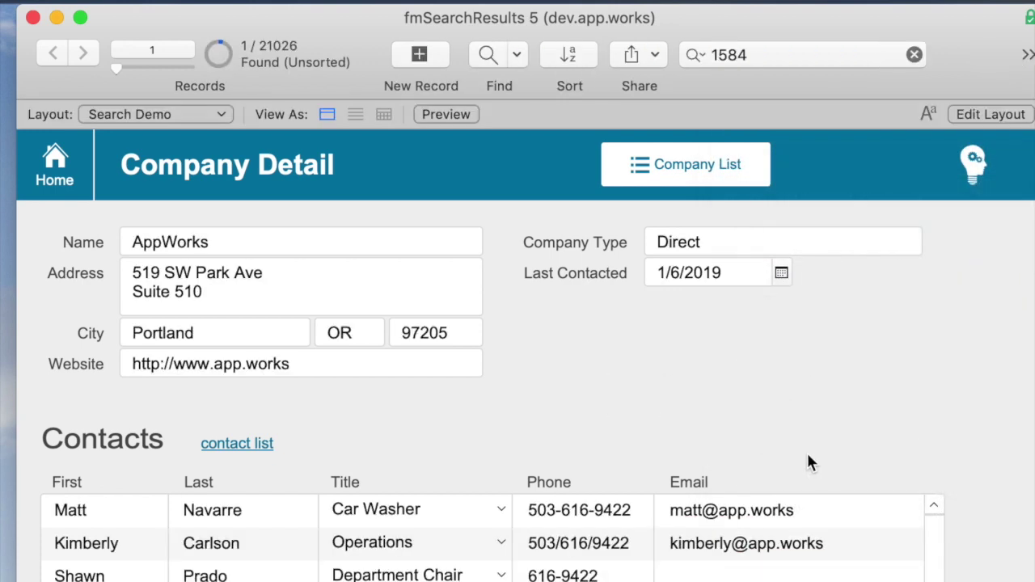
- Replace the e-mail domain with * after the quoted user name, finding 7 companies, and browse them
{"action": "key", "text": "super+r"}
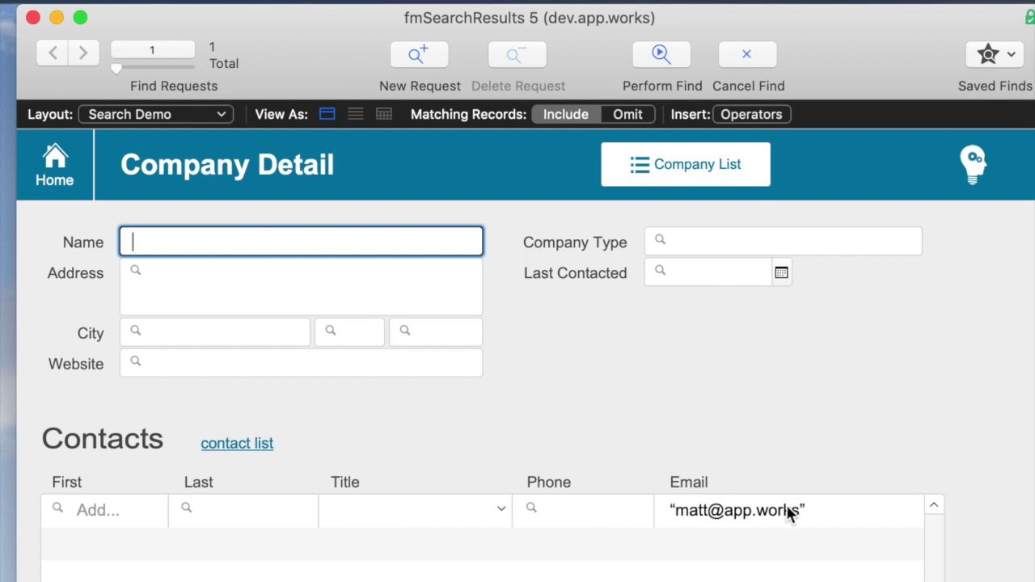
{"action": "double_click", "coordinate": [786, 510]}
{"action": "key", "text": "BackSpace"}
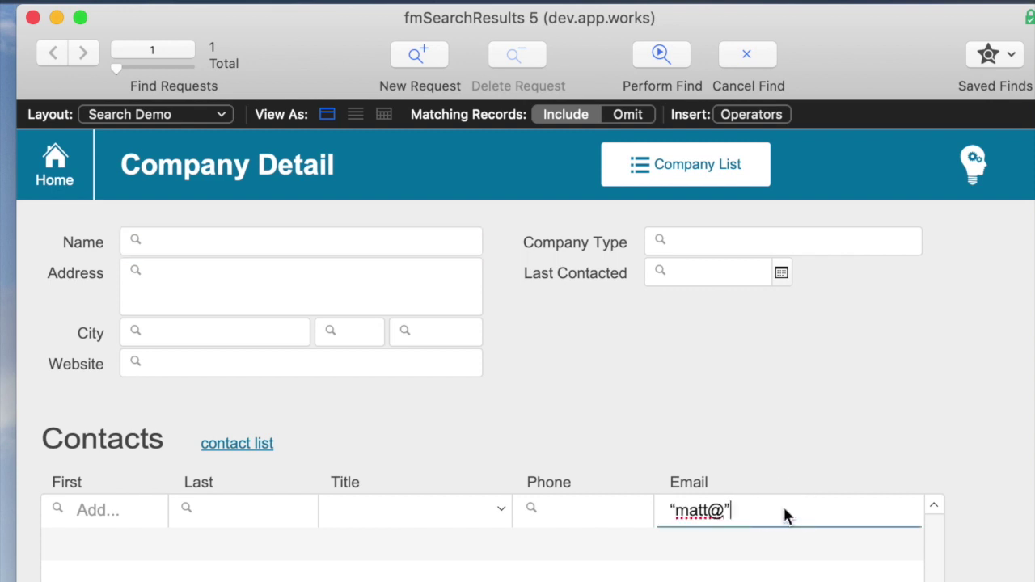
{"action": "type", "text": "*"}
{"action": "key", "text": "Return"}
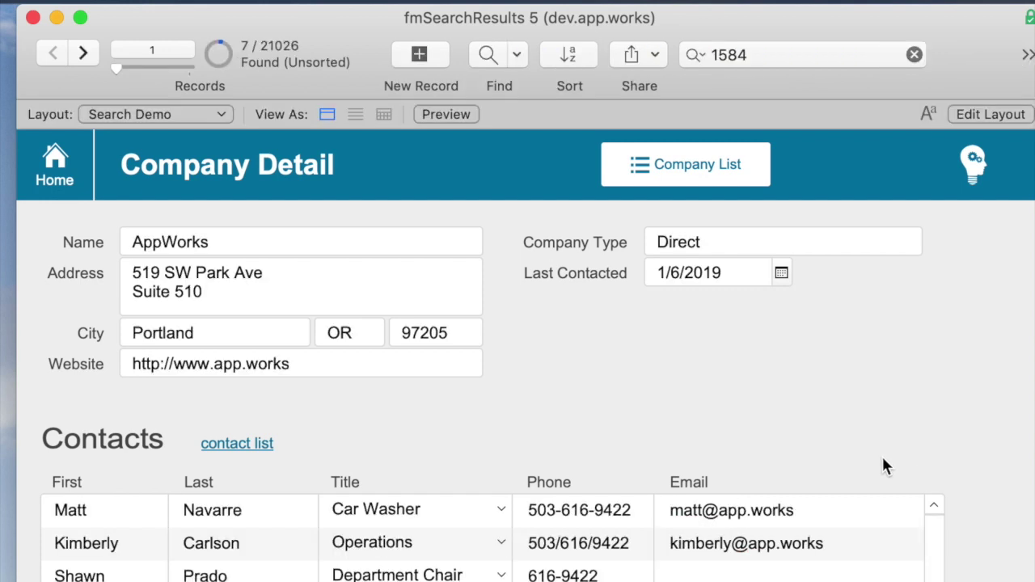
{"action": "key", "text": "ctrl+Down"}
{"action": "key", "text": "ctrl+Down"}
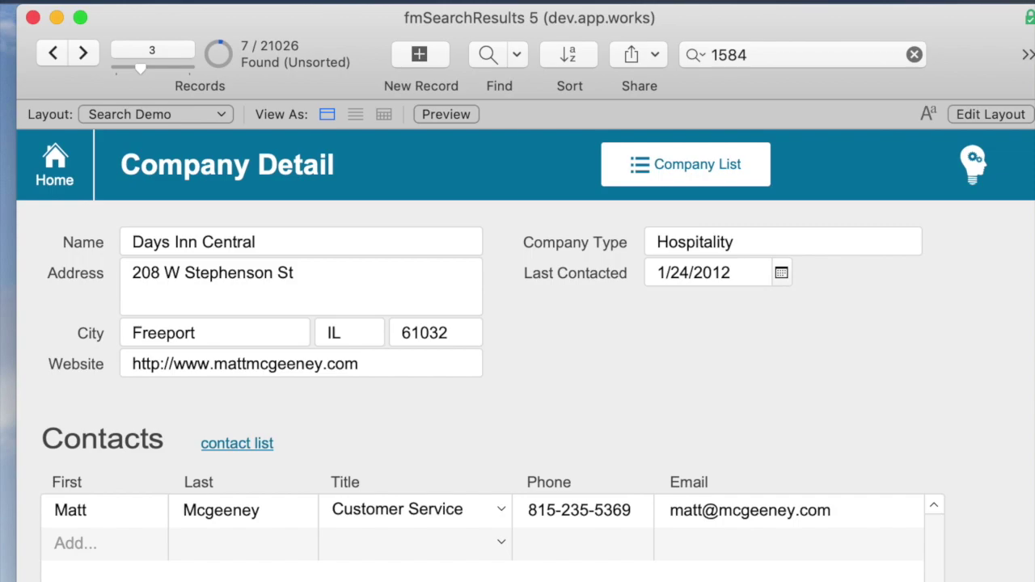
{"action": "key", "text": "super+shift+d"}
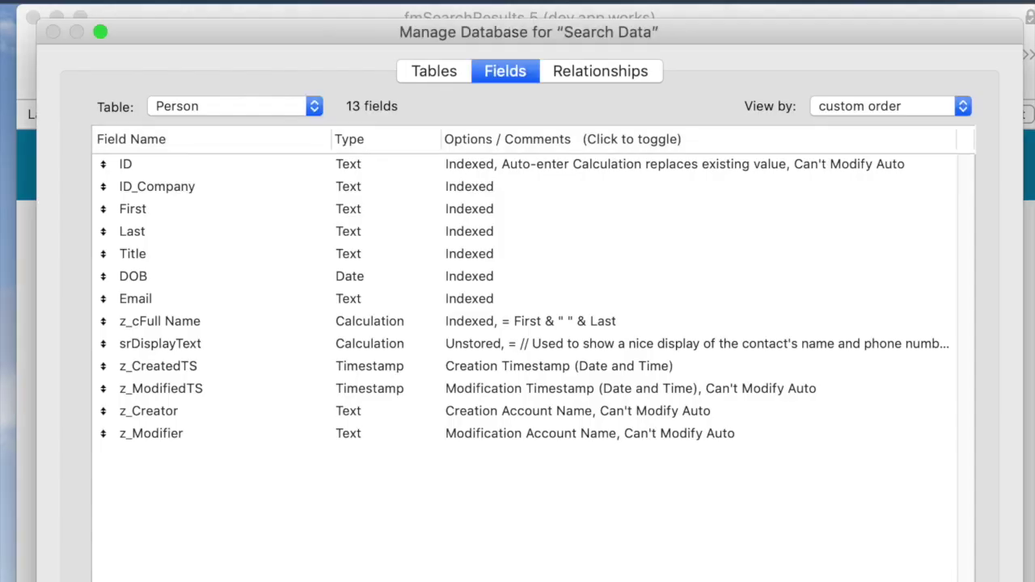
- View the Person table's Email field indexing language options unchanged, then close Manage Database
{"action": "left_click", "coordinate": [245, 106]}
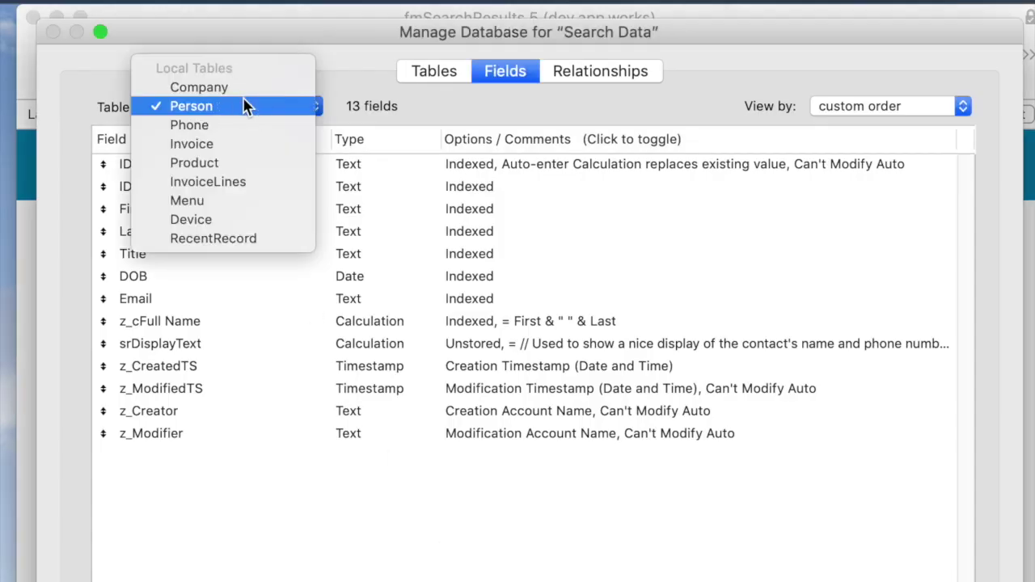
{"action": "left_click", "coordinate": [456, 107]}
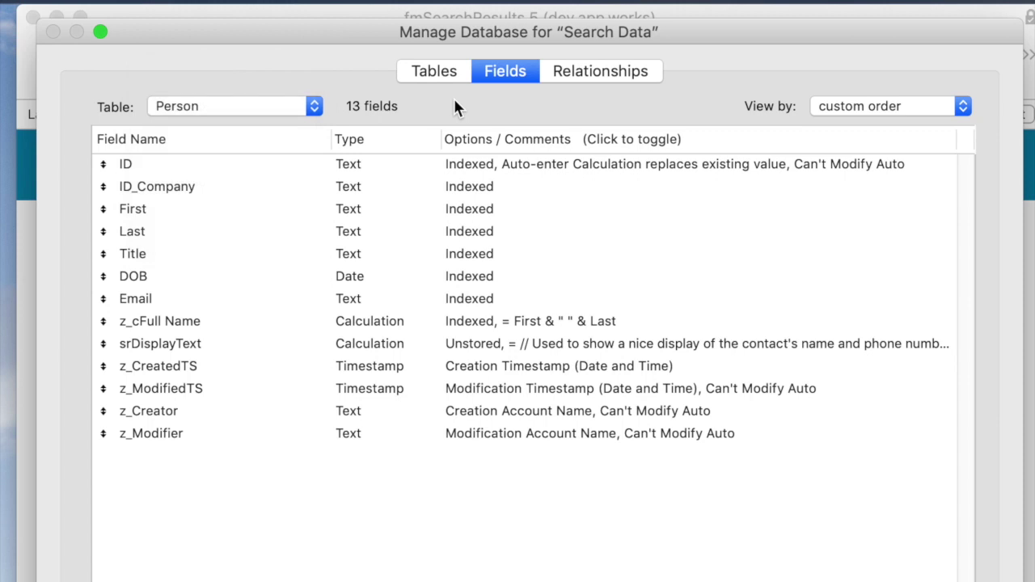
{"action": "left_click", "coordinate": [193, 299]}
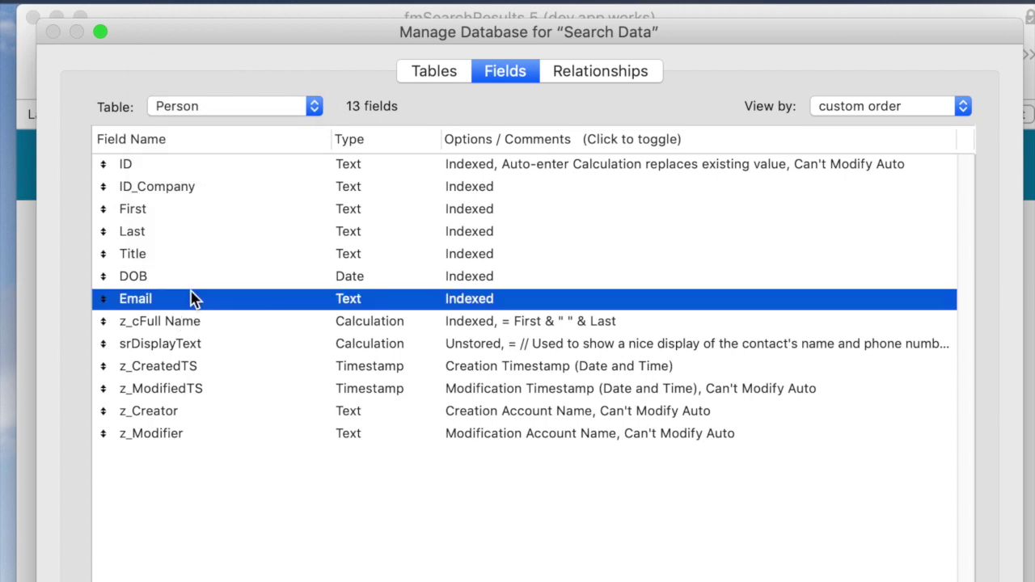
{"action": "double_click", "coordinate": [202, 300]}
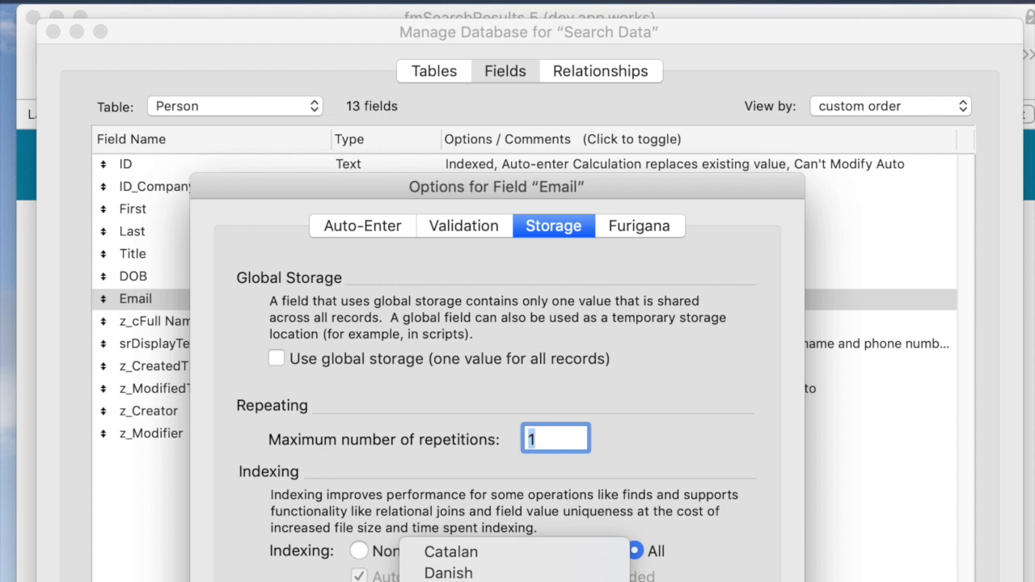
{"action": "scroll", "coordinate": [515, 445], "scroll_direction": "down", "scroll_amount": 5}
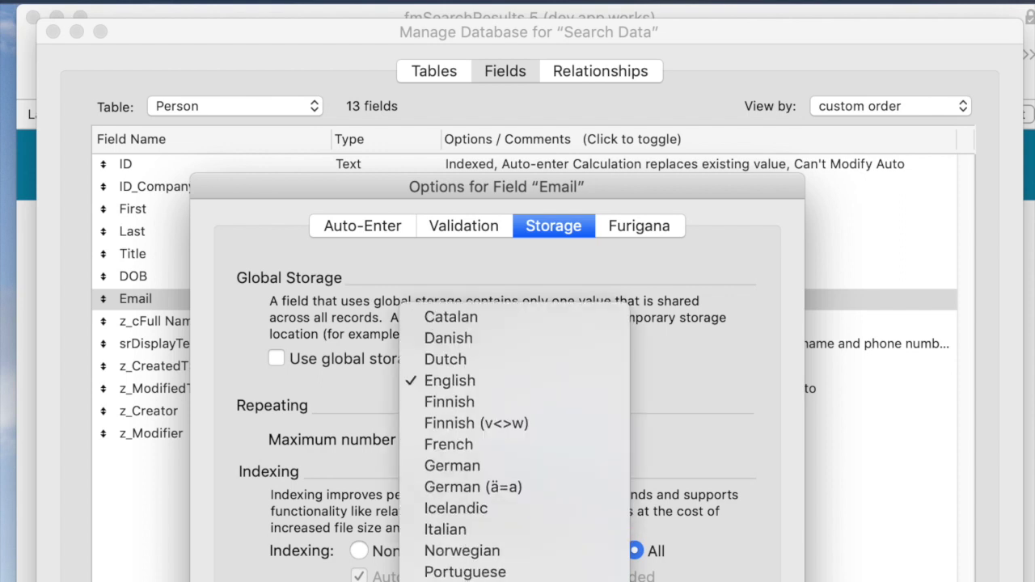
{"action": "scroll", "coordinate": [514, 291], "scroll_direction": "down", "scroll_amount": 10}
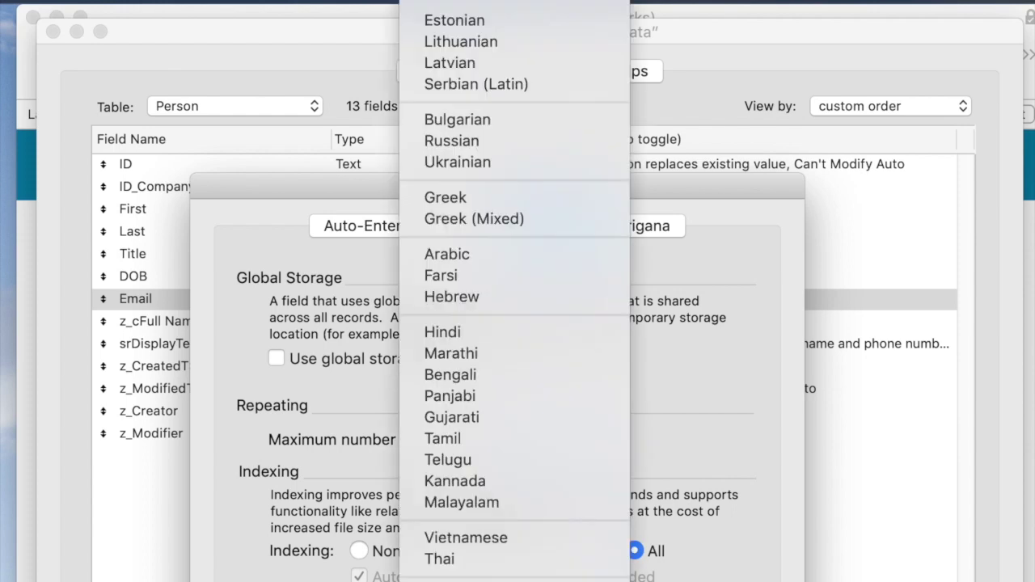
{"action": "key", "text": "Escape"}
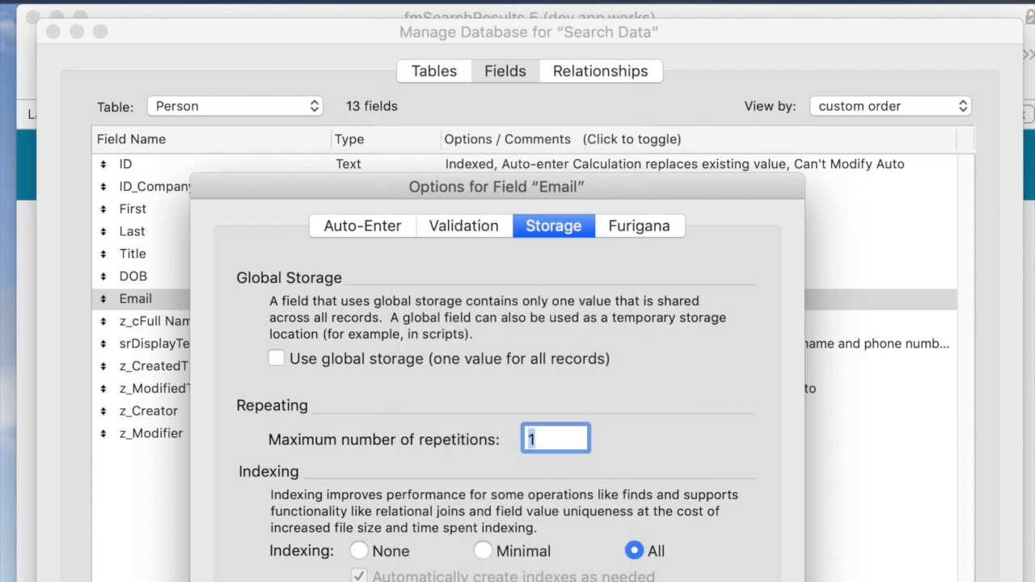
{"action": "key", "text": "Return"}
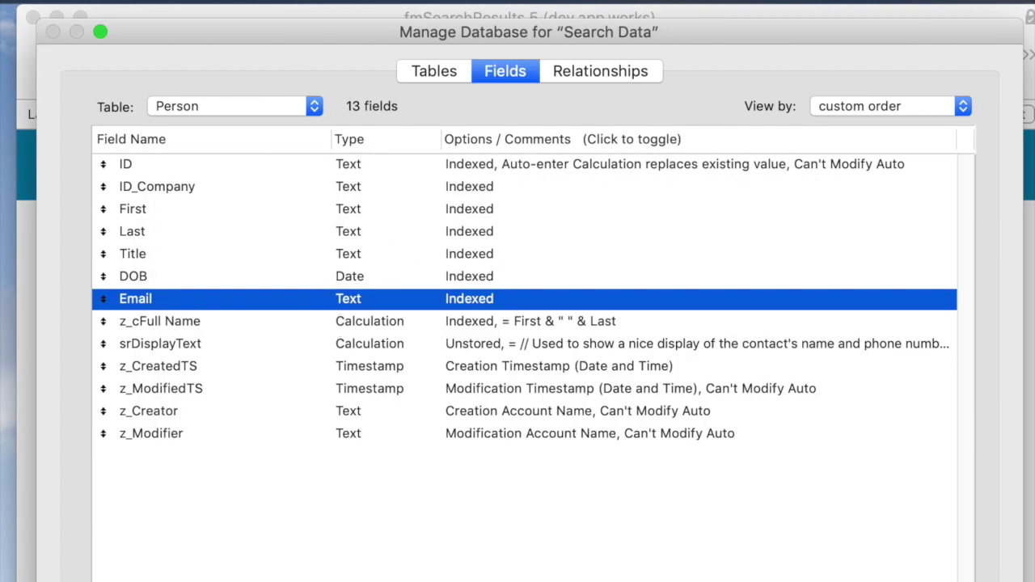
{"action": "key", "text": "Return"}
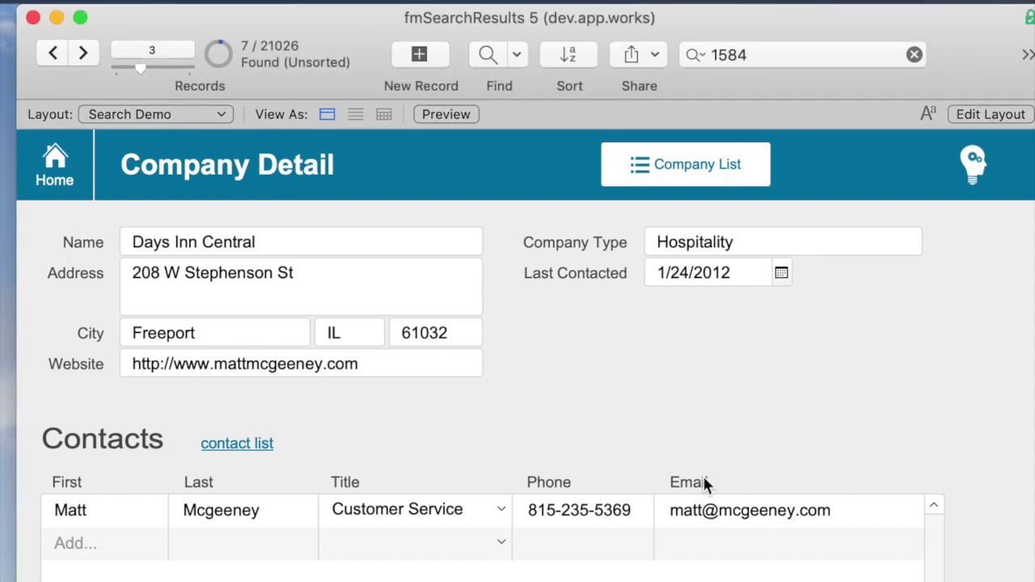
- Find the AppWorks company by its first contact's lowercase e-mail address
{"action": "key", "text": "super+f"}
{"action": "left_click", "coordinate": [731, 522]}
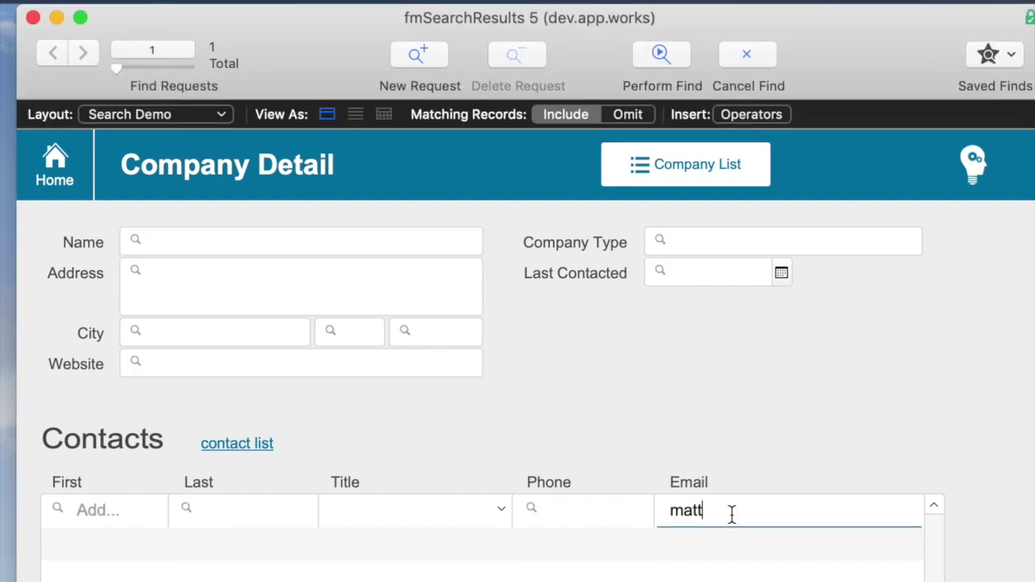
{"action": "key", "text": "Return"}
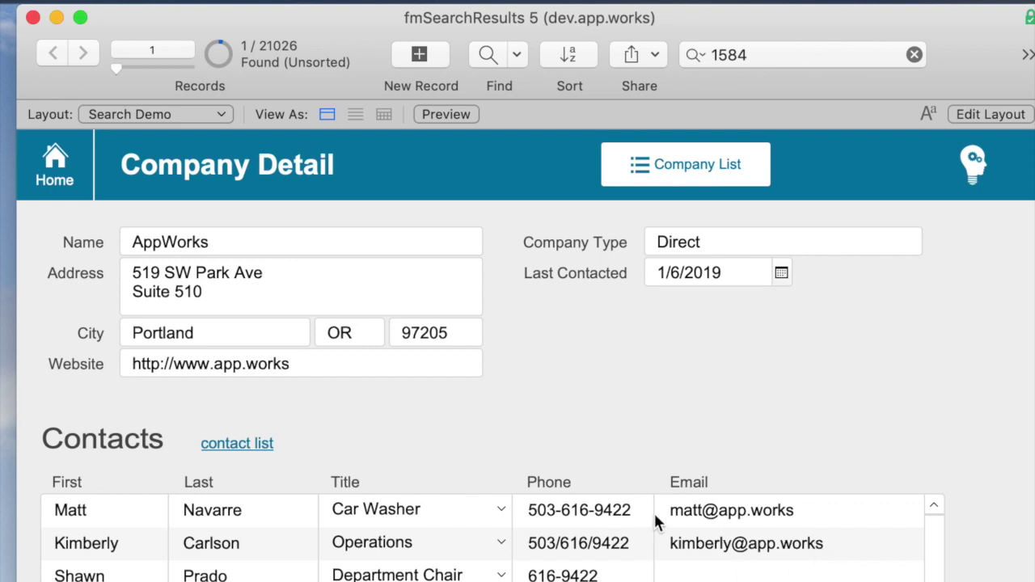
- Capitalise the first letter of the contact's e-mail, then show all records
{"action": "left_click", "coordinate": [681, 512]}
{"action": "key", "text": "BackSpace"}
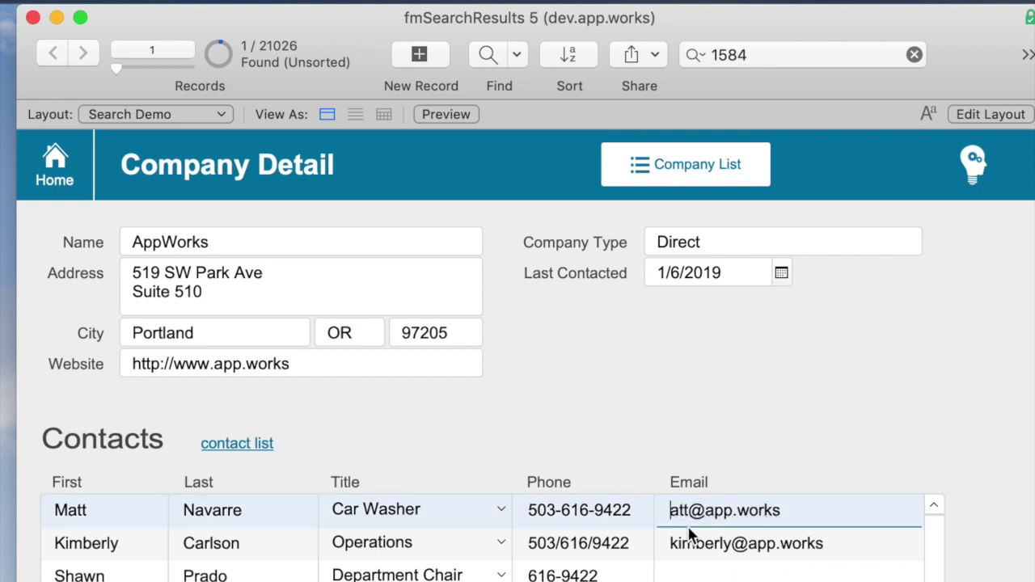
{"action": "type", "text": "M"}
{"action": "left_click", "coordinate": [755, 405]}
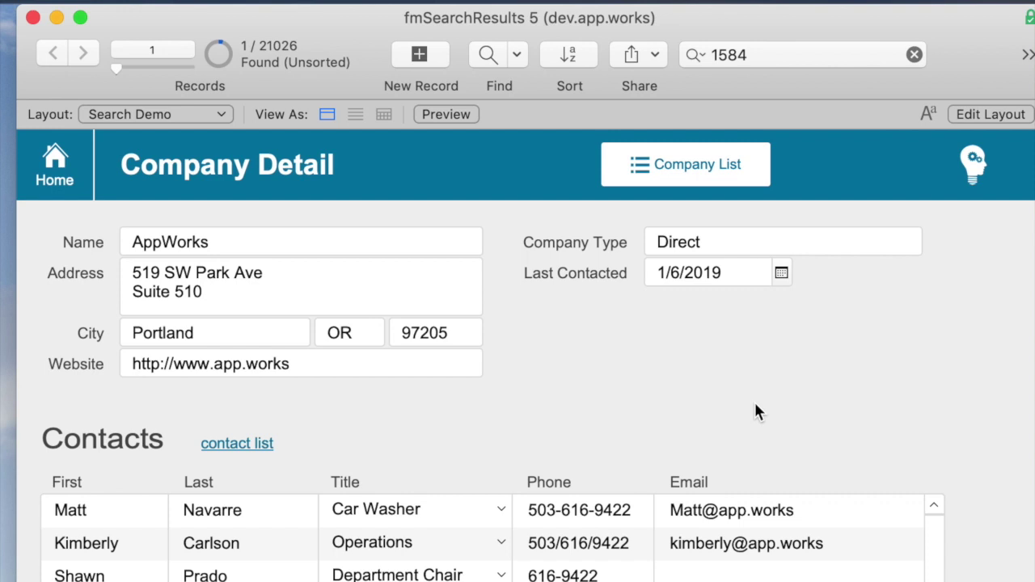
{"action": "key", "text": "super+j"}
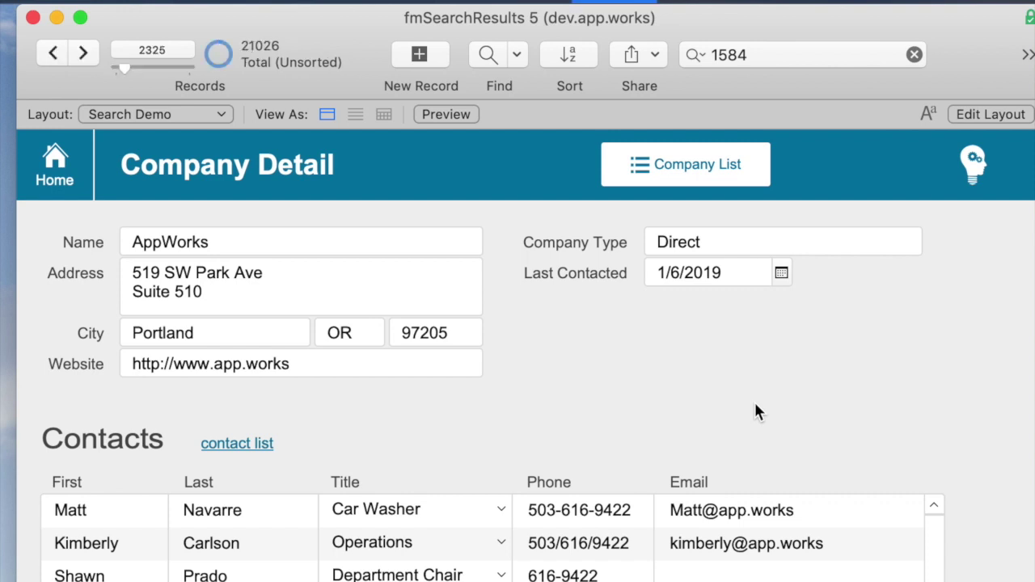
{"action": "key", "text": "ctrl+Down"}
- Search Email for the lowercase address, getting no match, and return to the request
{"action": "key", "text": "super+f"}
{"action": "left_click", "coordinate": [738, 512]}
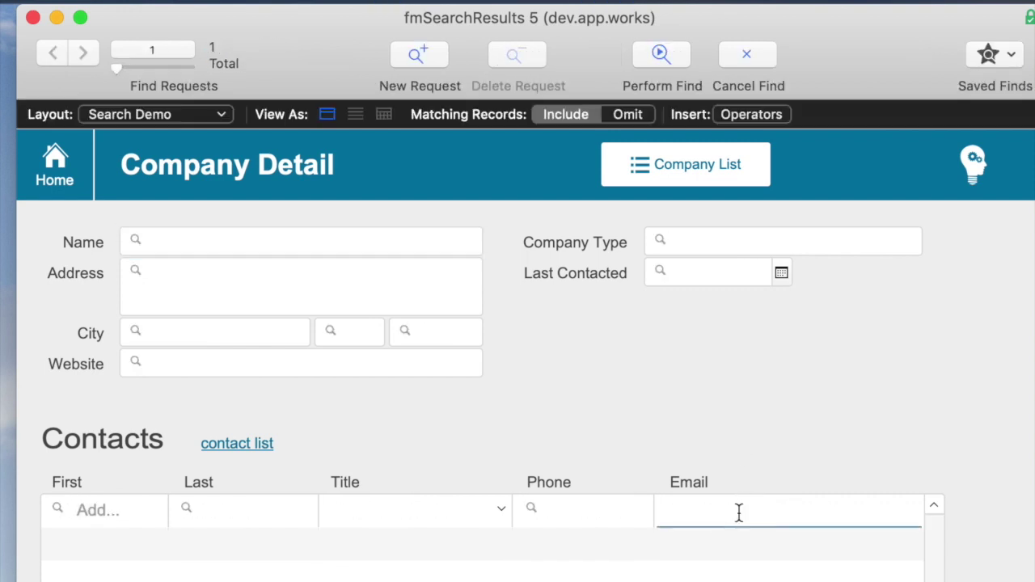
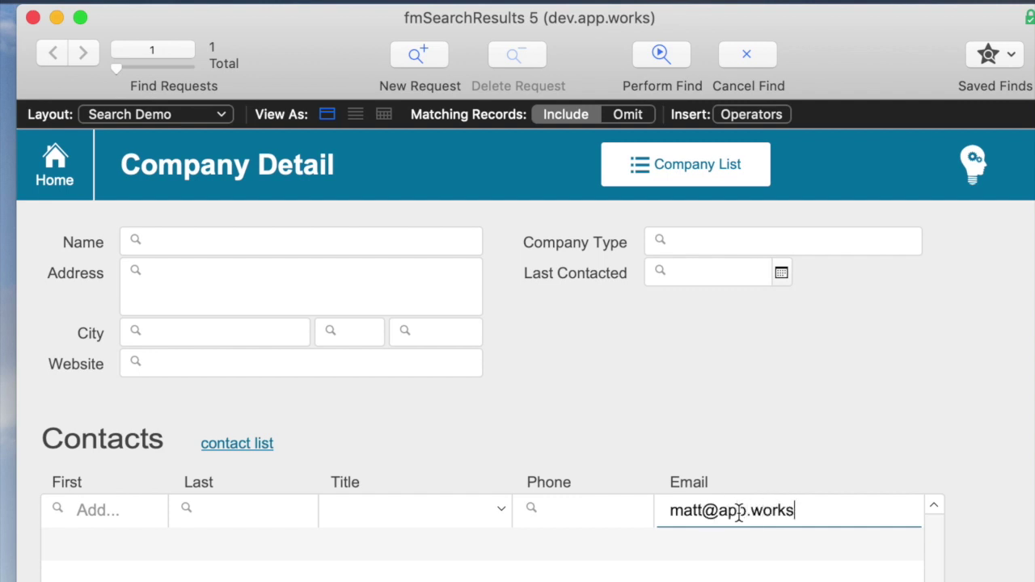
{"action": "key", "text": "Return"}
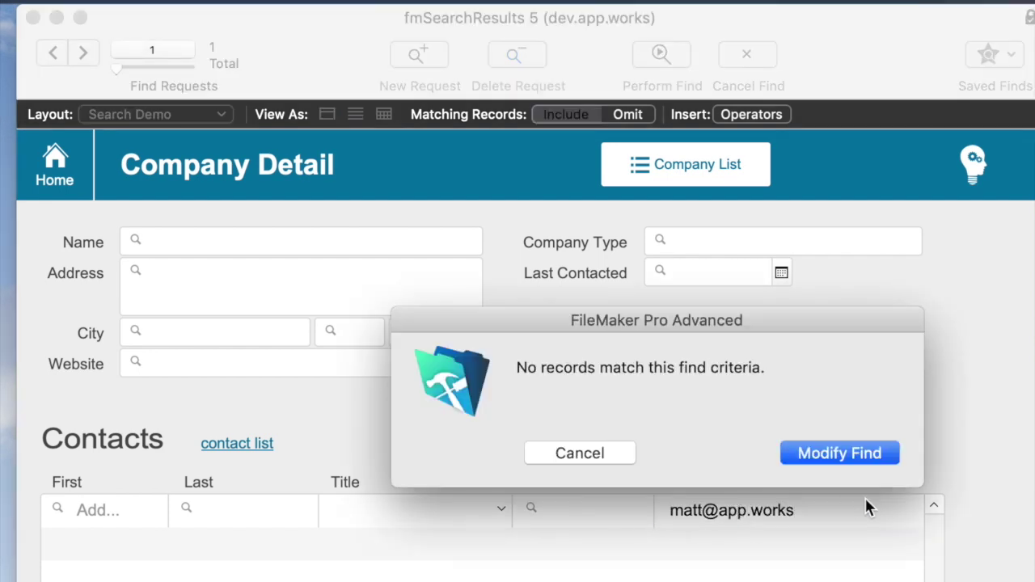
{"action": "key", "text": "Return"}
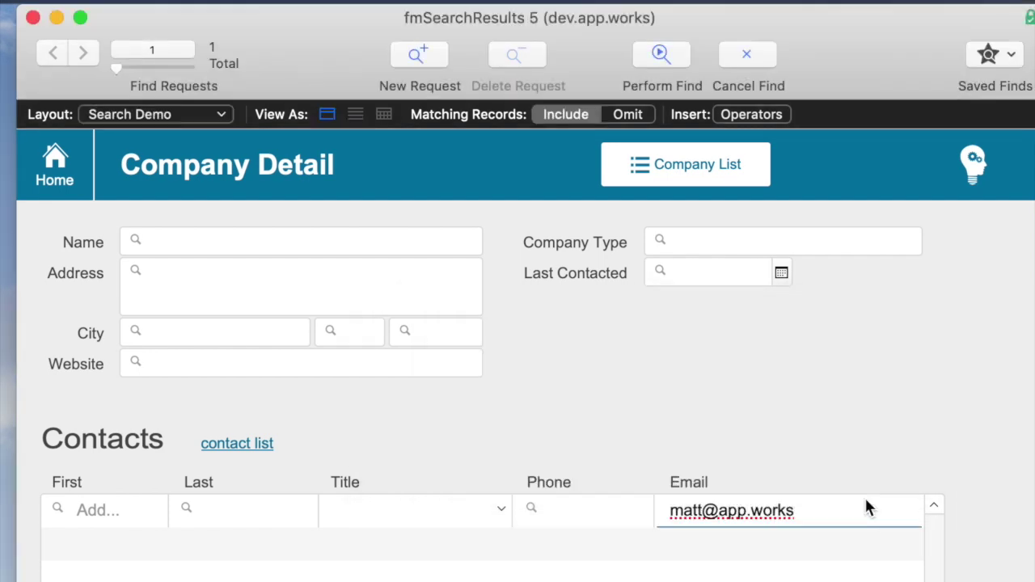
- Capitalise the first letter in the Email criterion and rerun the find
{"action": "key", "text": "super+Left"}
{"action": "key", "text": "Delete"}
{"action": "type", "text": "M"}
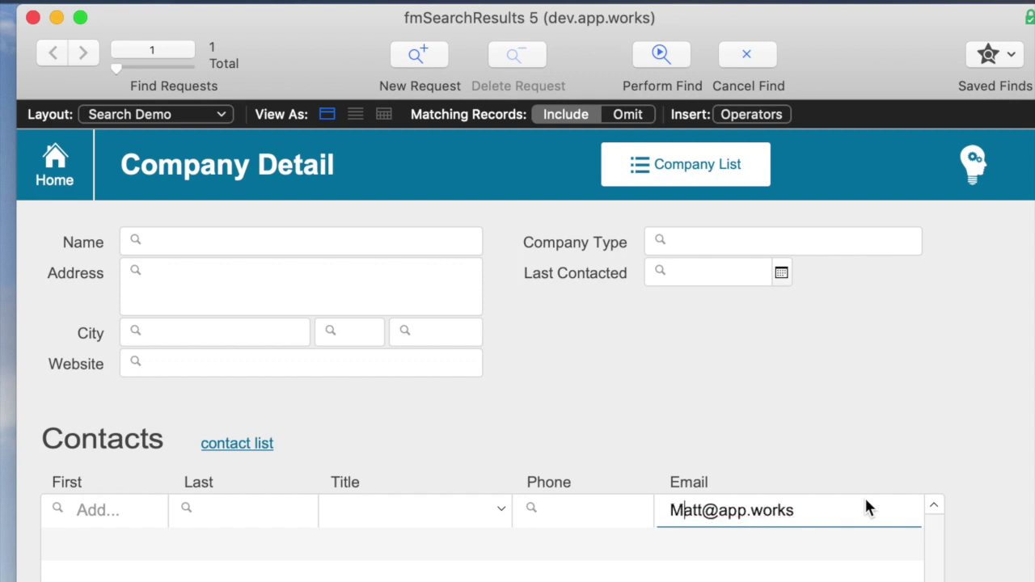
{"action": "key", "text": "Return"}
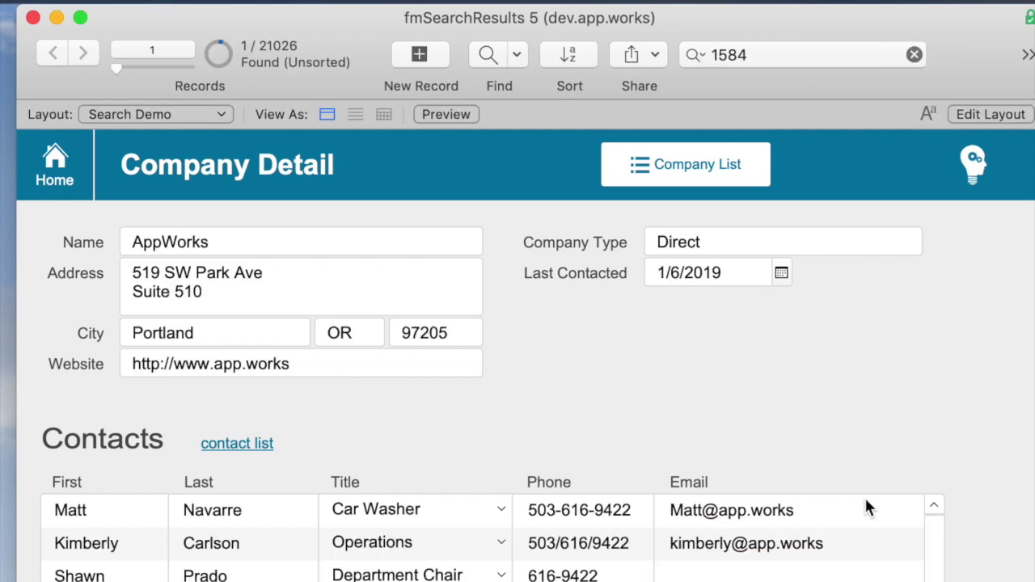
- Restore the contact's e-mail to a lowercase first letter and commit it
{"action": "left_click_drag", "start_coordinate": [679, 511], "coordinate": [652, 512]}
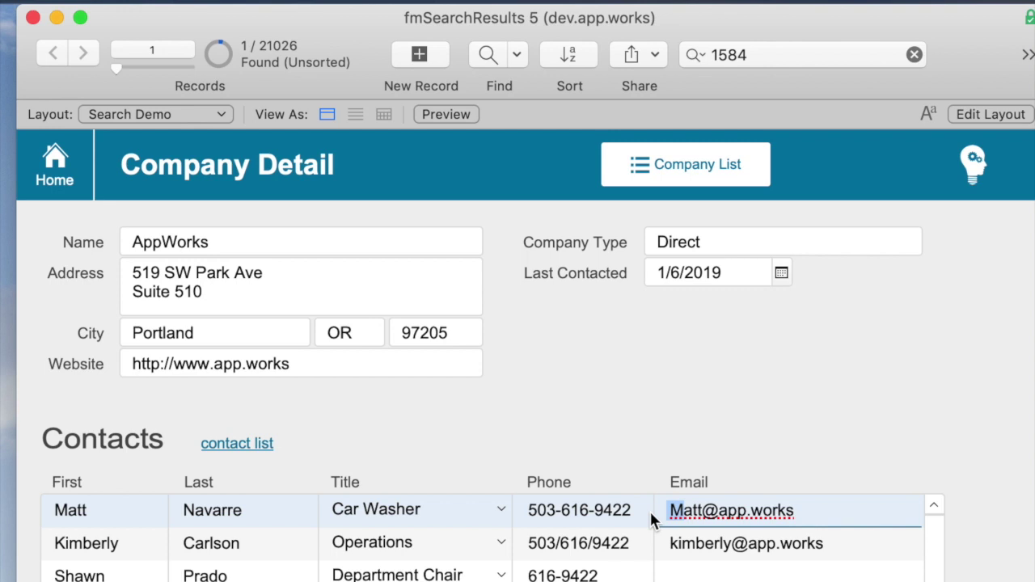
{"action": "type", "text": "m"}
{"action": "key", "text": "Return"}
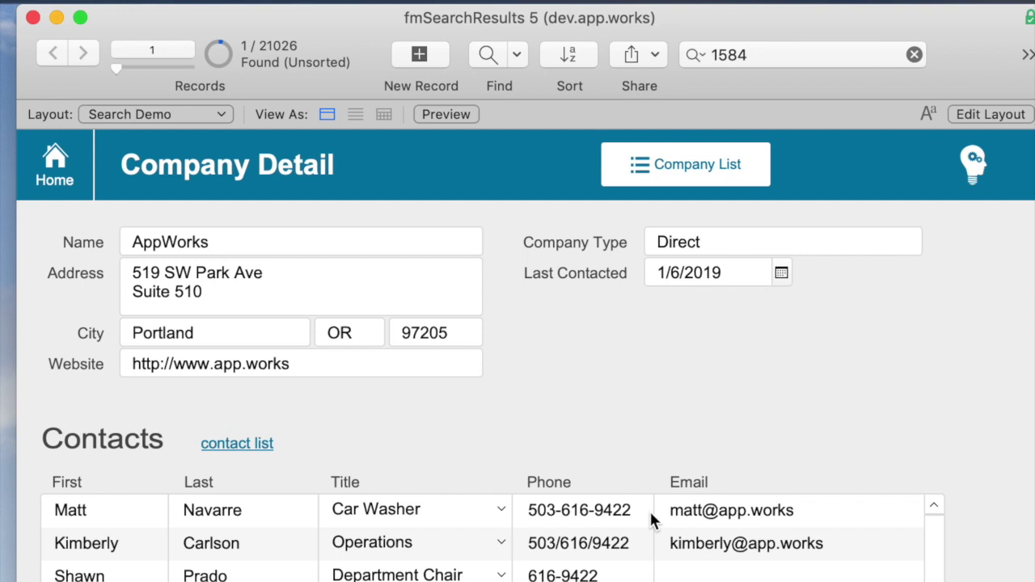
{"action": "key", "text": "super+f"}
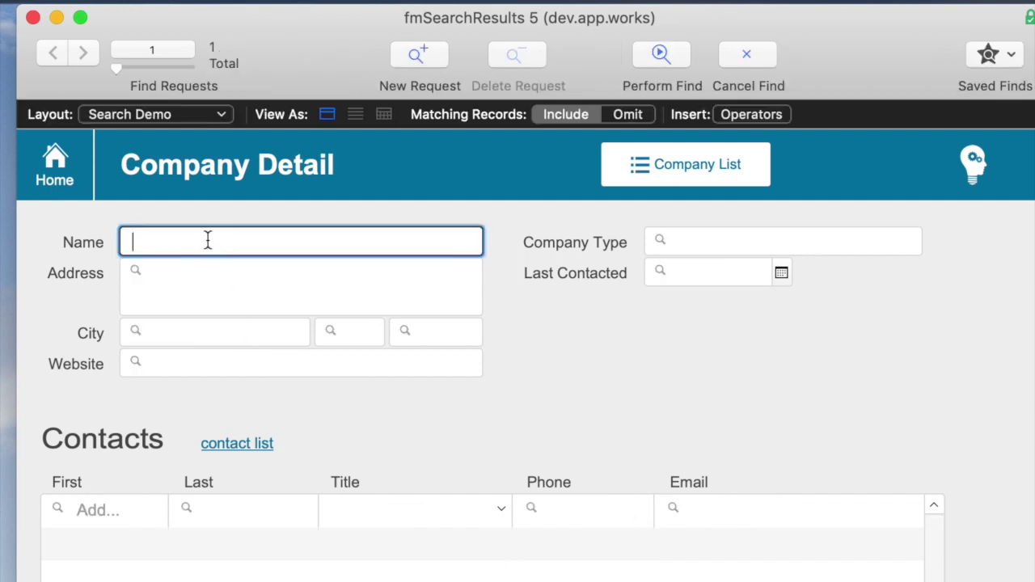
- Enter 'aPpWo' in the Name find field to find AppWorks regardless of case
{"action": "type", "text": "aPpWo"}
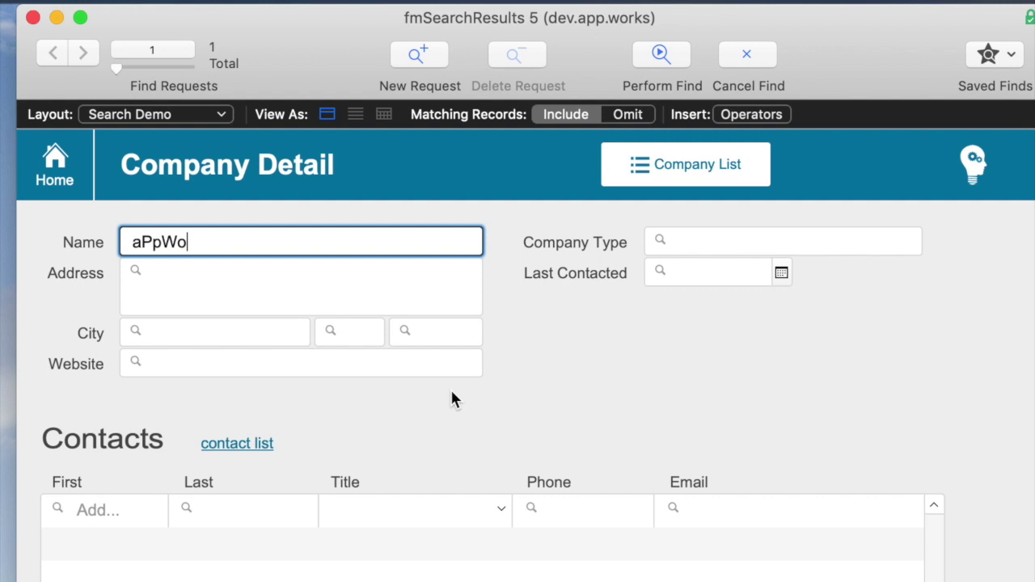
{"action": "key", "text": "Return"}
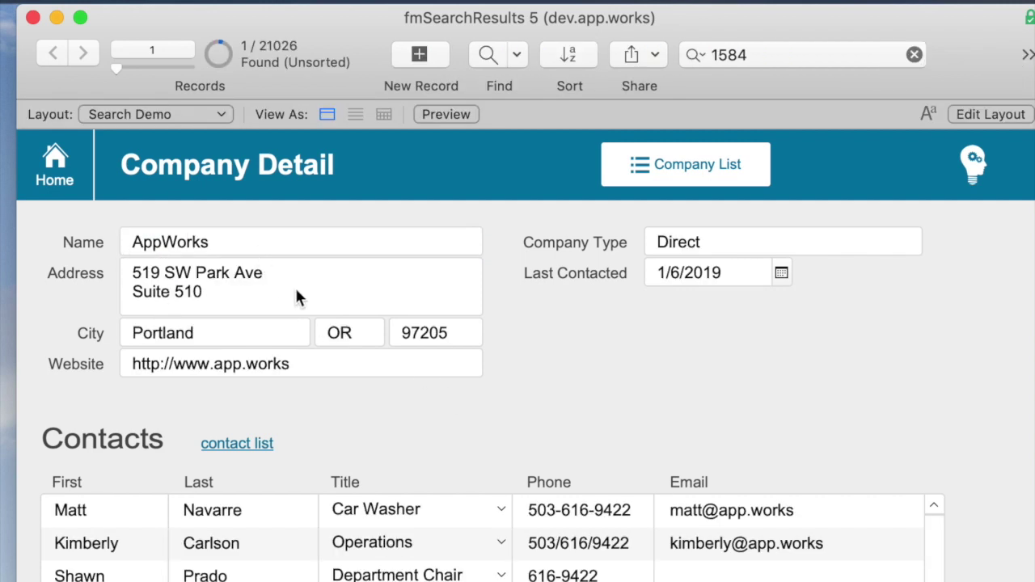